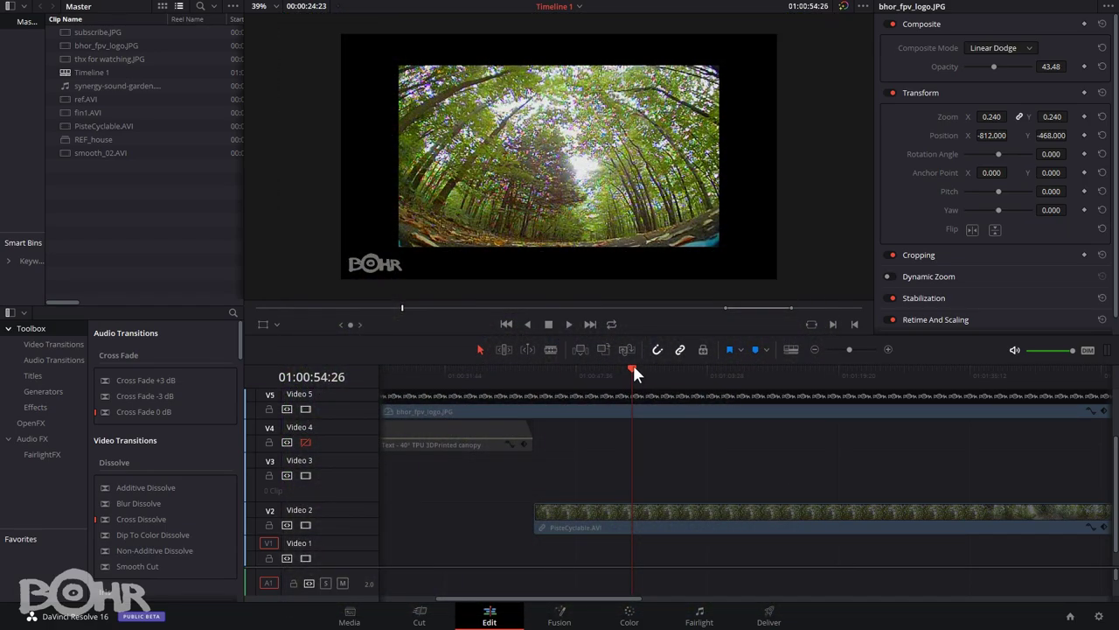
Scrub the playhead back to 01:00:49:13 in the fisheye forest footage
{"action": "left_click_drag", "start_coordinate": [633, 367], "coordinate": [589, 371]}
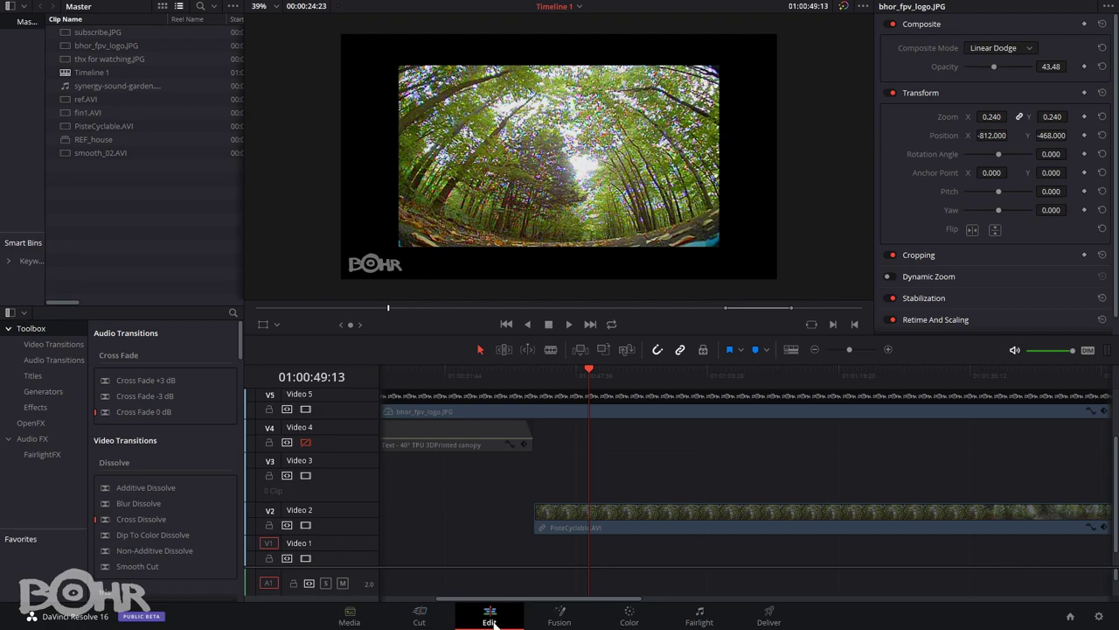
{"action": "right_click", "coordinate": [124, 180]}
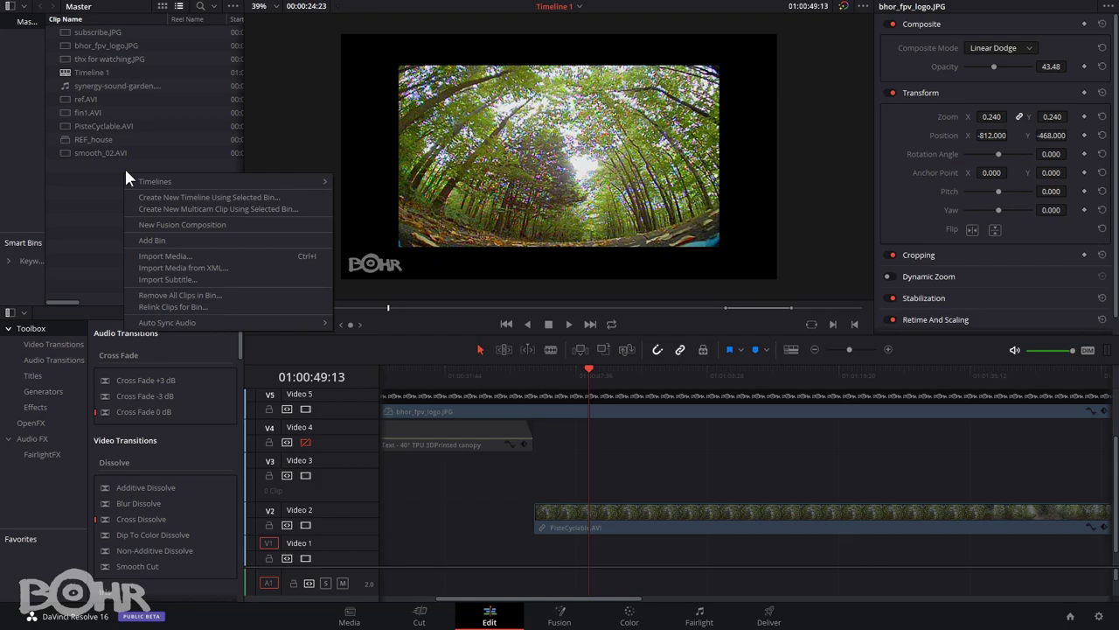
{"action": "left_click", "coordinate": [189, 256]}
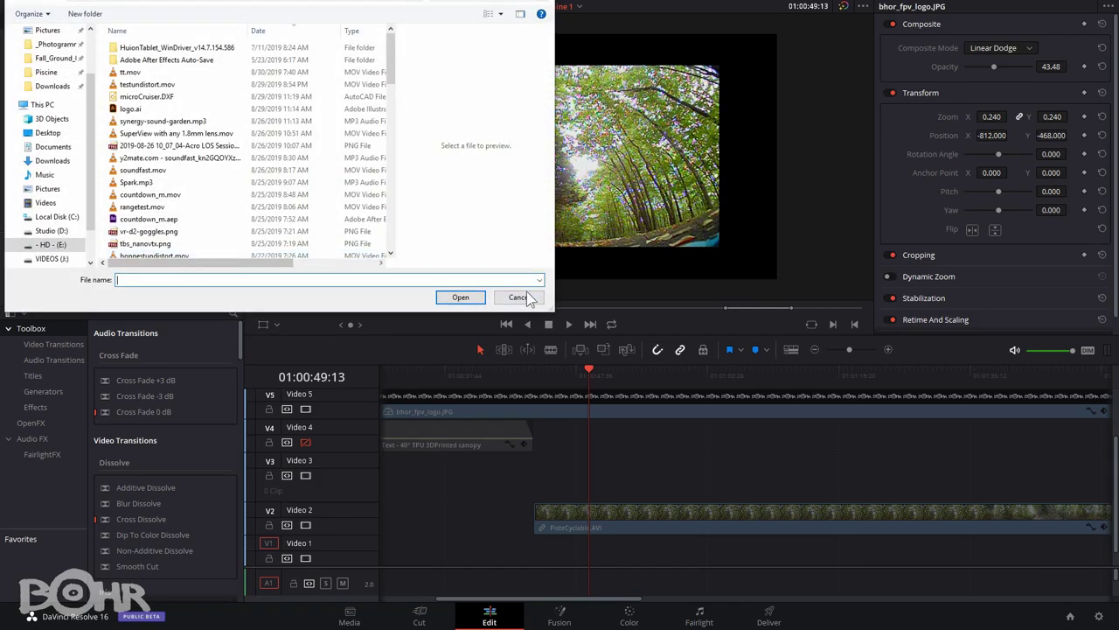
{"action": "left_click", "coordinate": [517, 296]}
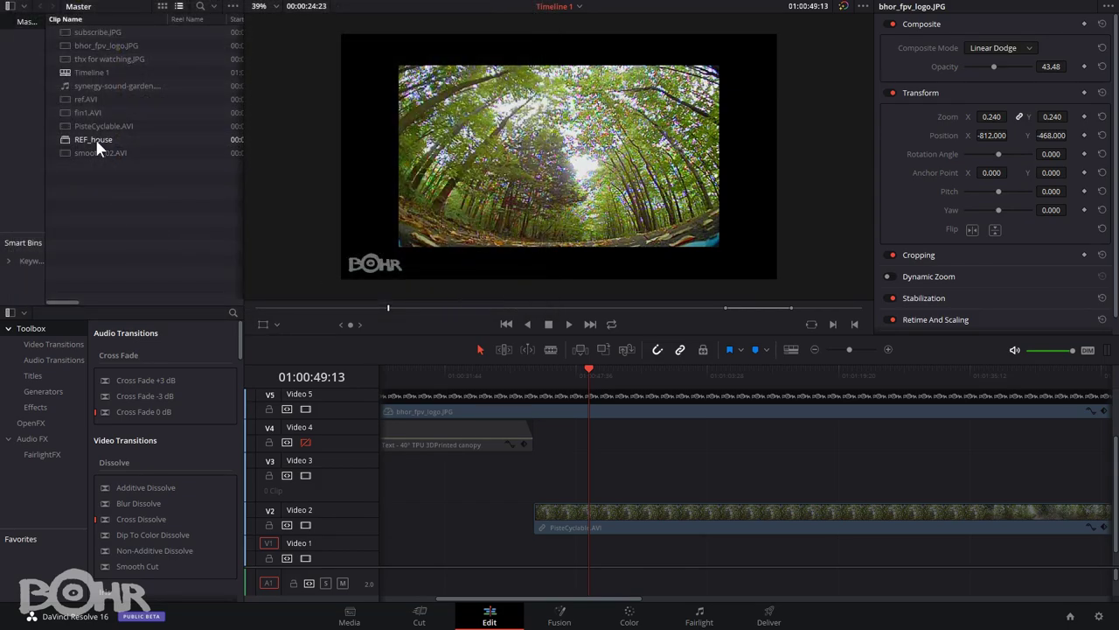
{"action": "scroll", "coordinate": [578, 471], "scroll_direction": "down", "scroll_amount": 1}
{"action": "scroll", "coordinate": [579, 471], "scroll_direction": "right", "scroll_amount": 1}
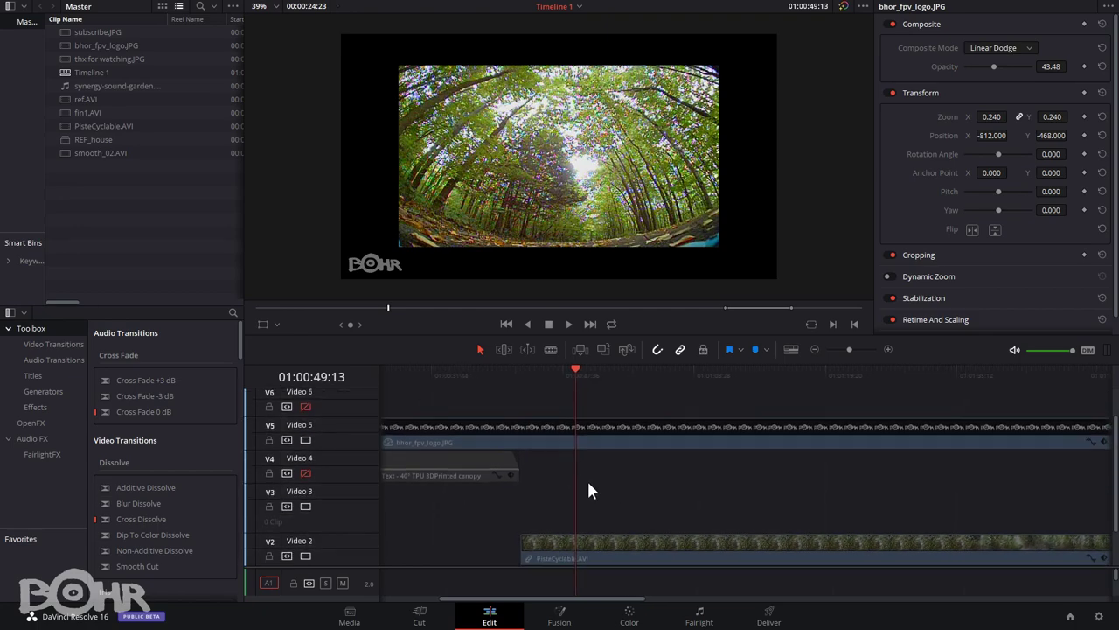
{"action": "scroll", "coordinate": [327, 444], "scroll_direction": "up", "scroll_amount": 2}
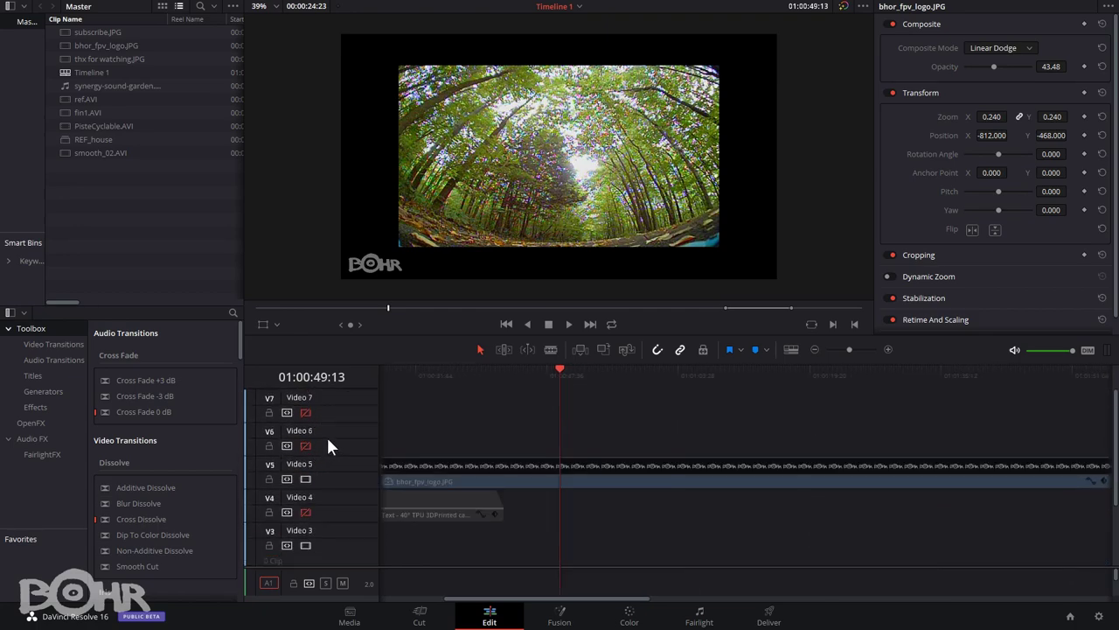
{"action": "scroll", "coordinate": [328, 437], "scroll_direction": "down", "scroll_amount": 2}
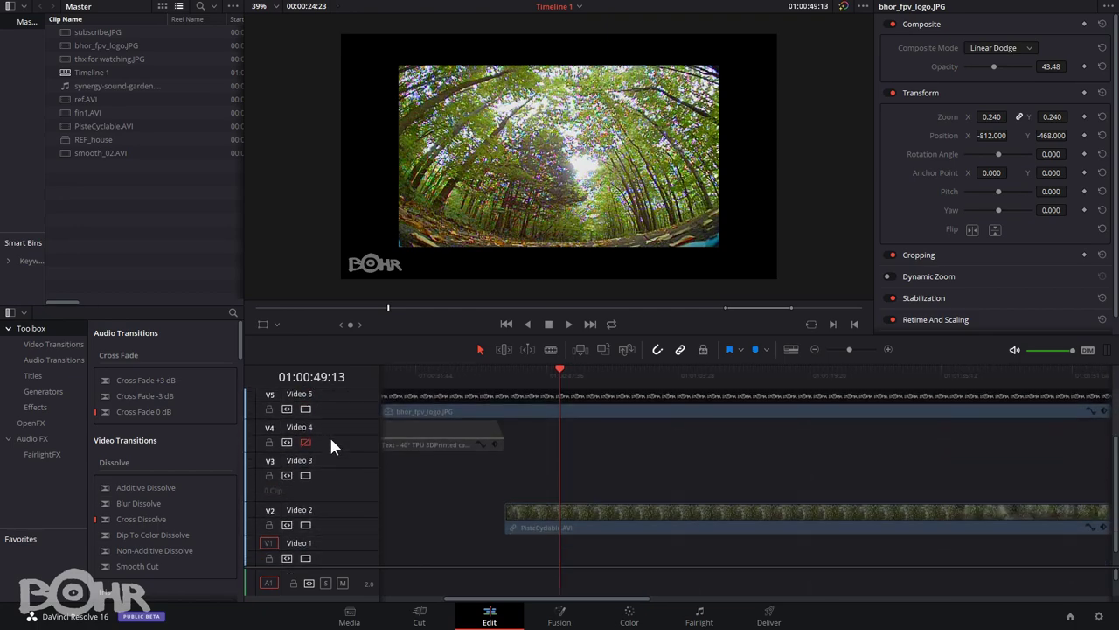
{"action": "left_click", "coordinate": [560, 617]}
{"action": "right_click", "coordinate": [156, 448]}
{"action": "mouse_move", "coordinate": [207, 456]}
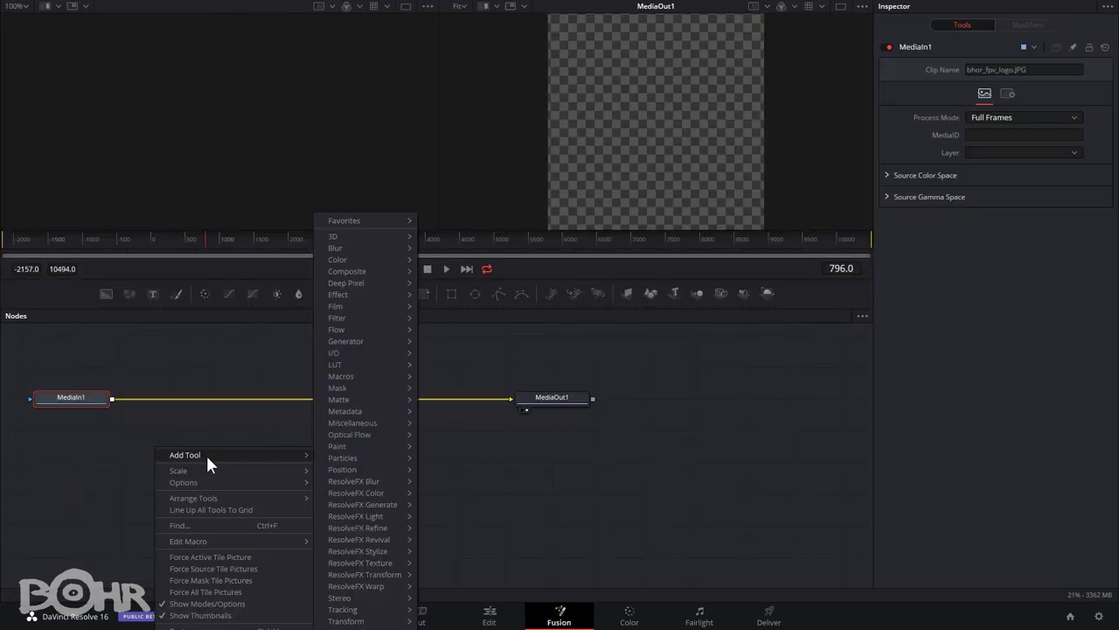
{"action": "mouse_move", "coordinate": [382, 254]}
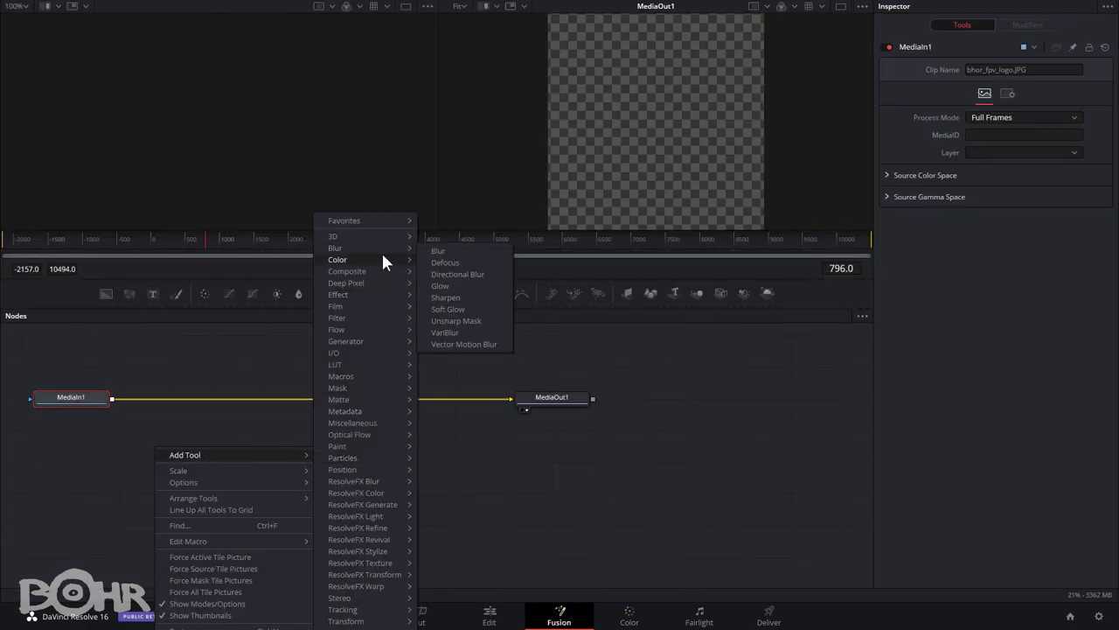
{"action": "mouse_move", "coordinate": [369, 509]}
{"action": "left_click", "coordinate": [579, 455]}
{"action": "left_click", "coordinate": [629, 616]}
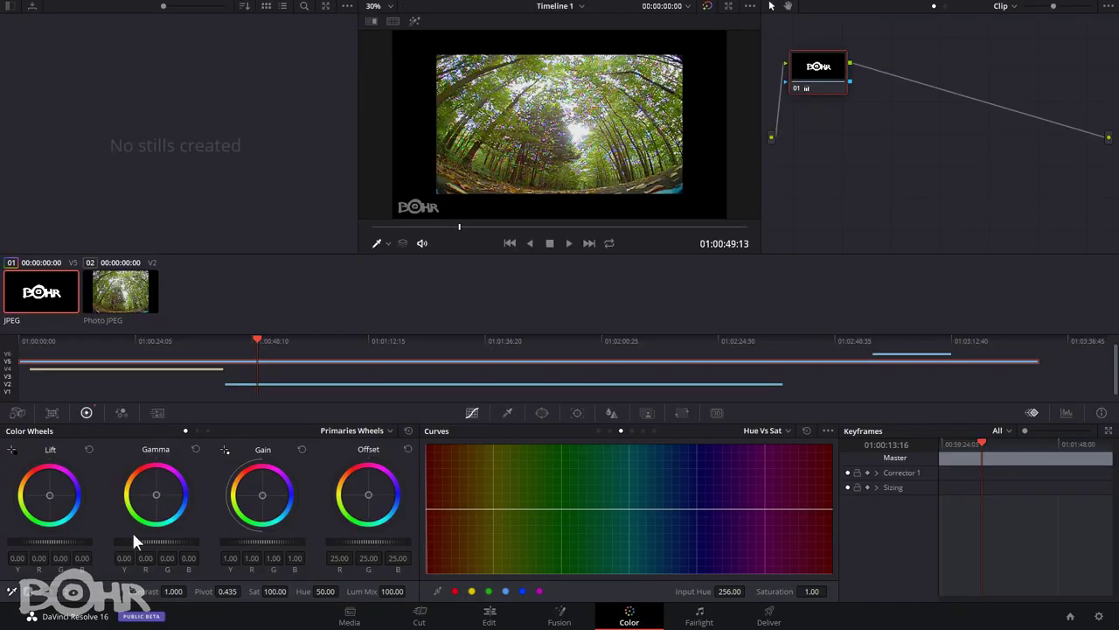
{"action": "left_click", "coordinate": [600, 430]}
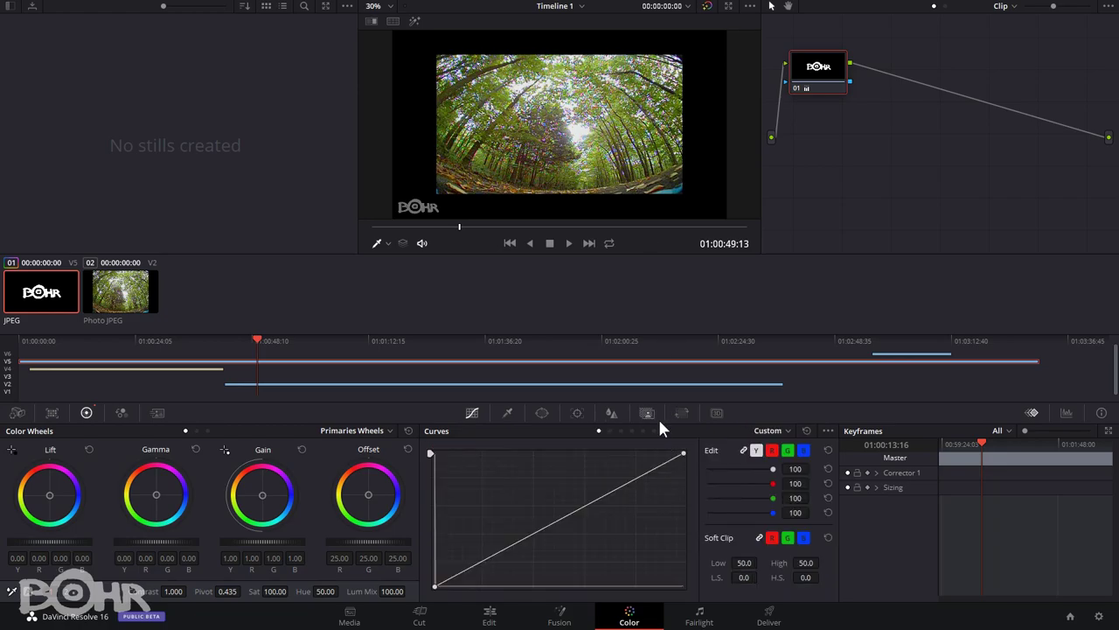
{"action": "left_click", "coordinate": [773, 614]}
{"action": "left_click_drag", "start_coordinate": [259, 256], "coordinate": [258, 201]}
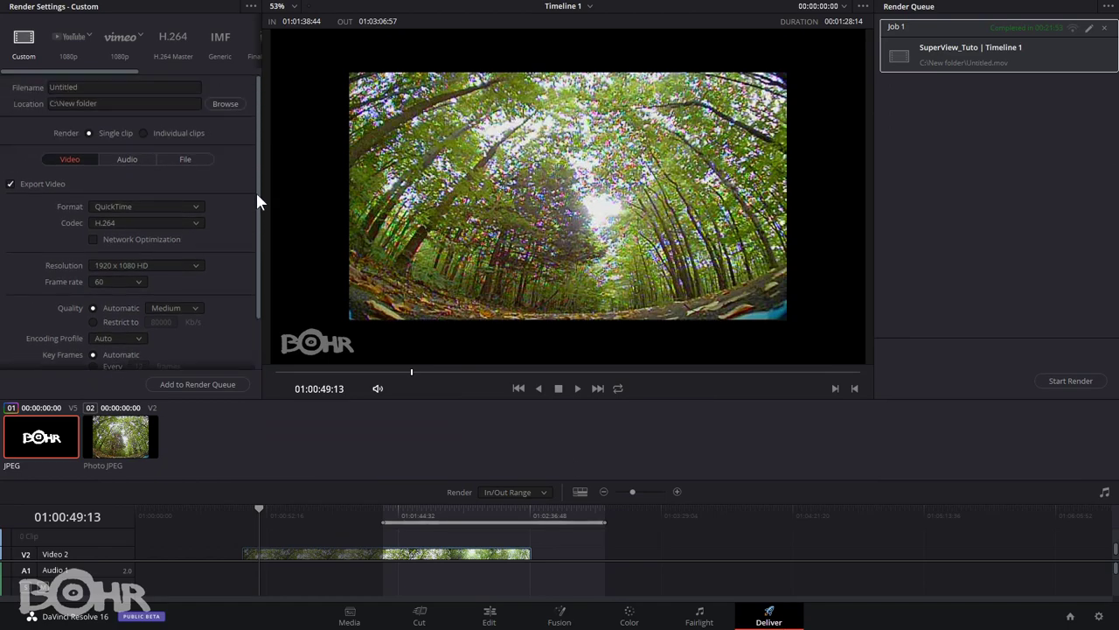
{"action": "scroll", "coordinate": [154, 248], "scroll_direction": "down", "scroll_amount": 1}
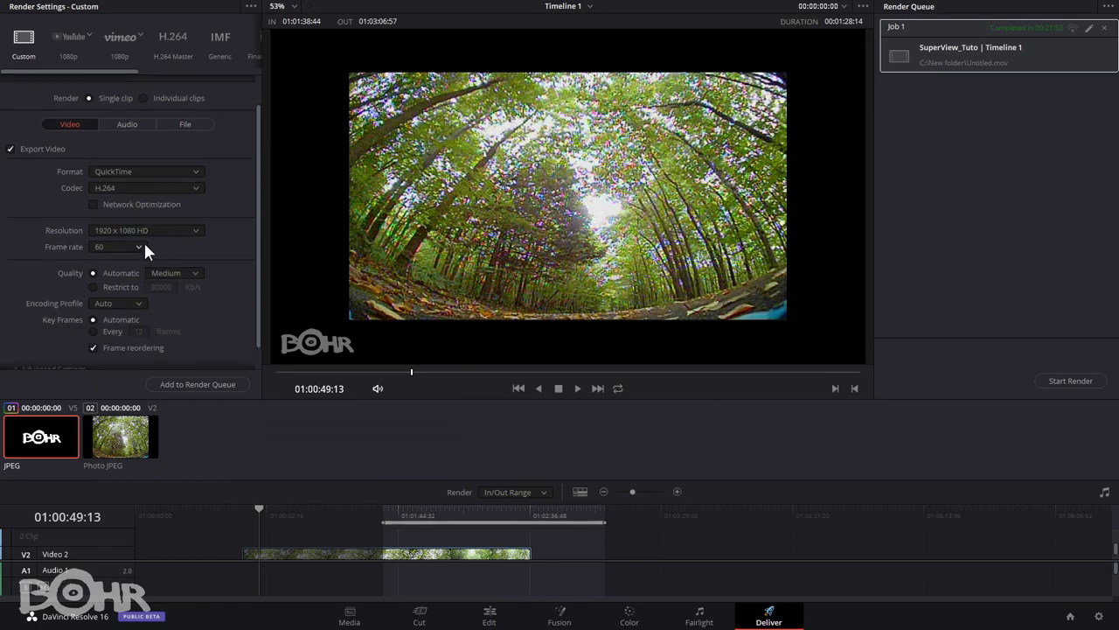
{"action": "scroll", "coordinate": [145, 249], "scroll_direction": "down", "scroll_amount": 1}
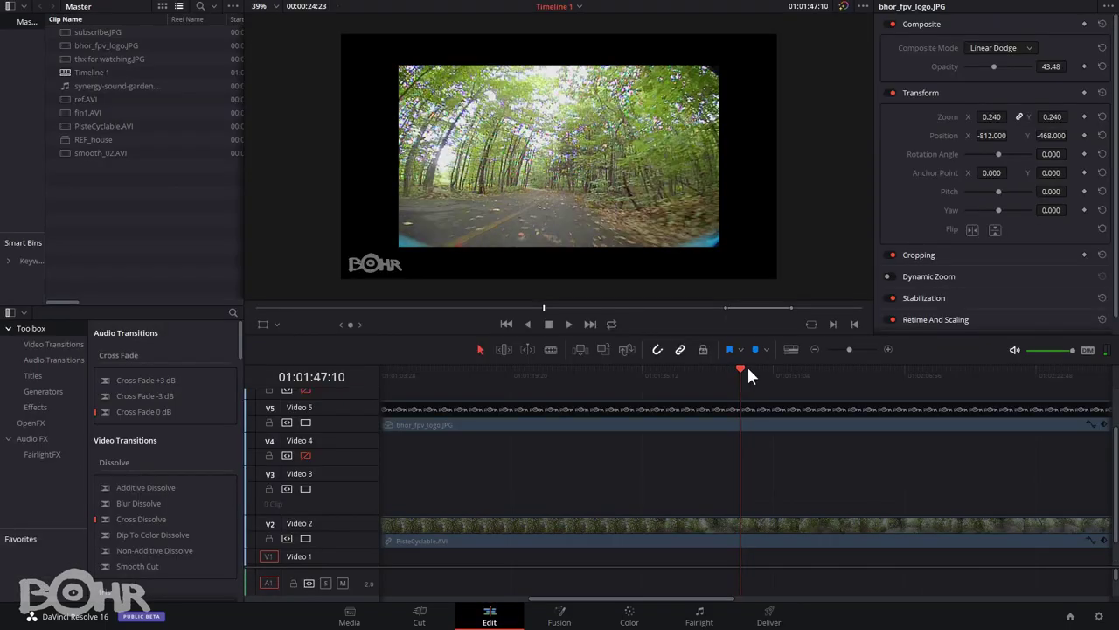
Scrub and play the PisteCyclable bike path footage, then select that clip on Video 2
{"action": "mouse_move", "coordinate": [739, 367]}
{"action": "left_mouse_down"}
{"action": "mouse_move", "coordinate": [727, 369]}
{"action": "mouse_move", "coordinate": [740, 368]}
{"action": "left_mouse_up"}
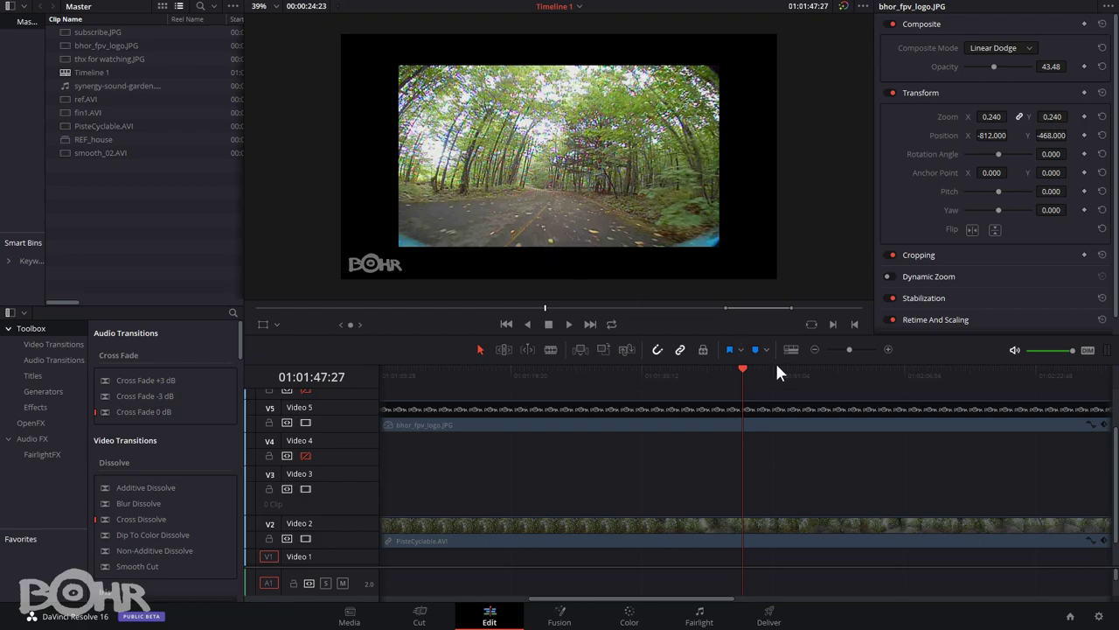
{"action": "mouse_move", "coordinate": [742, 369]}
{"action": "left_mouse_down"}
{"action": "mouse_move", "coordinate": [720, 369]}
{"action": "mouse_move", "coordinate": [741, 380]}
{"action": "left_mouse_up"}
{"action": "key", "text": "space"}
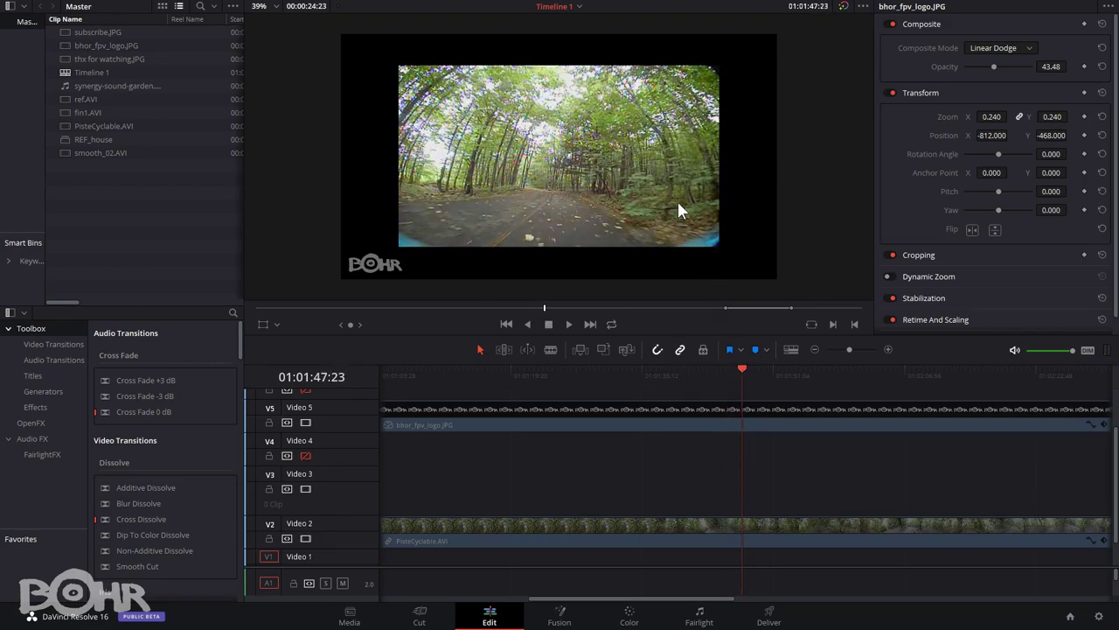
{"action": "mouse_move", "coordinate": [739, 369]}
{"action": "left_mouse_down"}
{"action": "mouse_move", "coordinate": [724, 367]}
{"action": "mouse_move", "coordinate": [745, 384]}
{"action": "mouse_move", "coordinate": [731, 371]}
{"action": "mouse_move", "coordinate": [748, 369]}
{"action": "left_mouse_up"}
{"action": "left_click", "coordinate": [734, 536]}
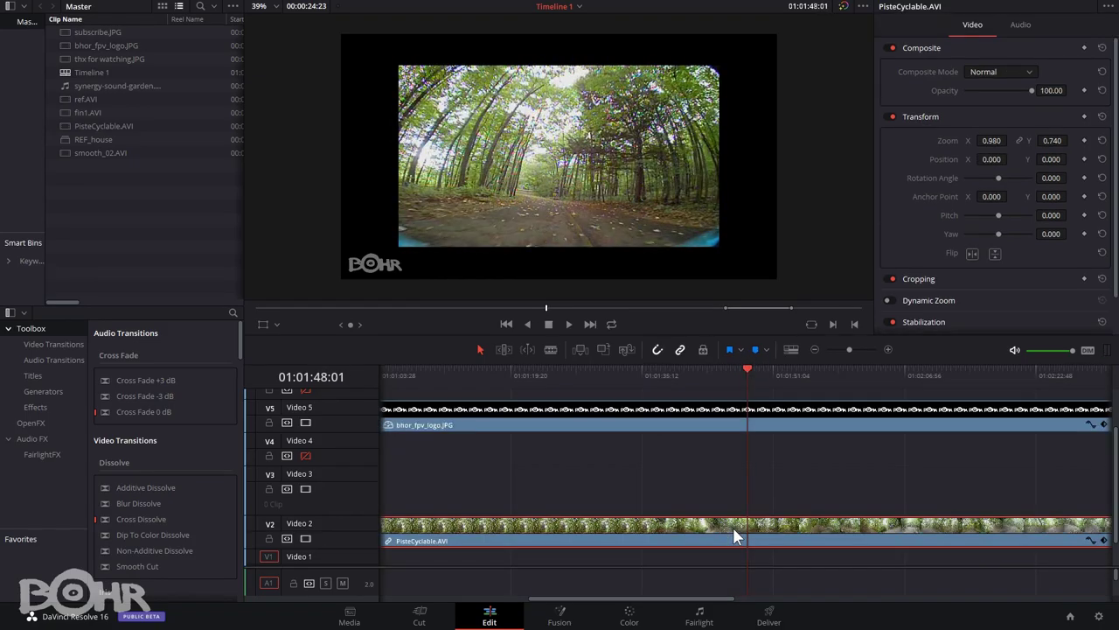
{"action": "left_click", "coordinate": [745, 371]}
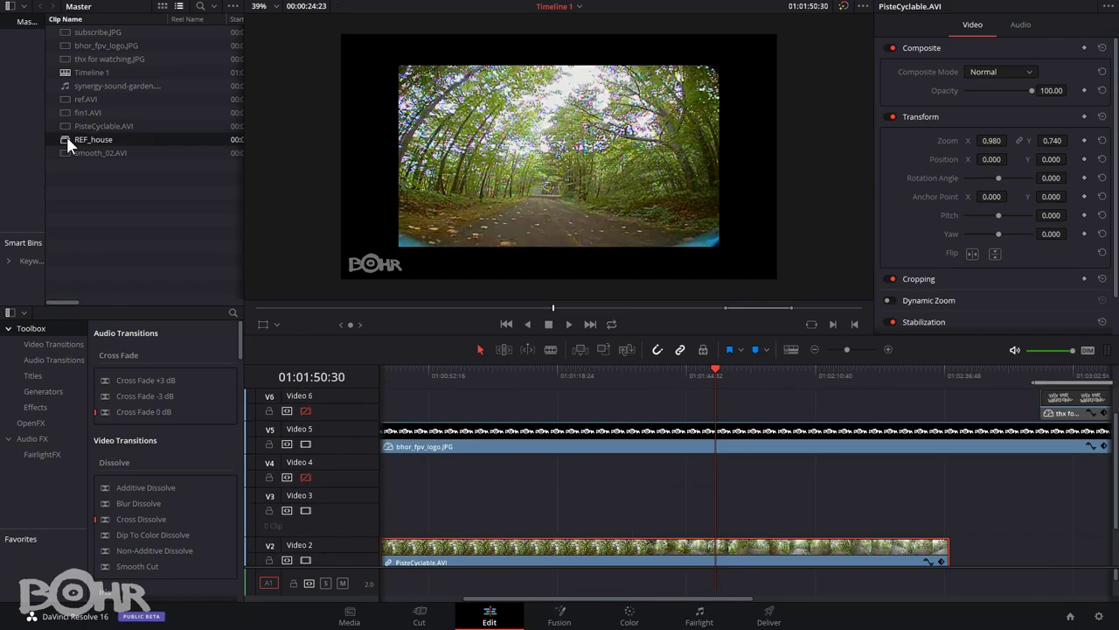
Place REF_house on Video 3 and scrub to its living room section
{"action": "left_click_drag", "start_coordinate": [68, 138], "coordinate": [597, 492]}
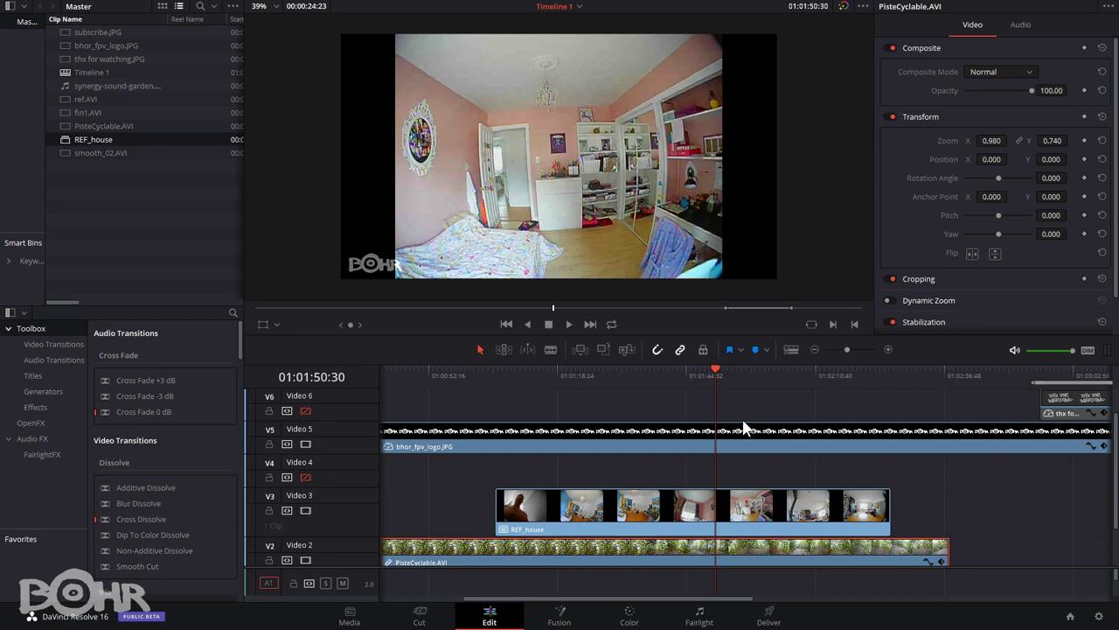
{"action": "left_click_drag", "start_coordinate": [728, 371], "coordinate": [820, 385]}
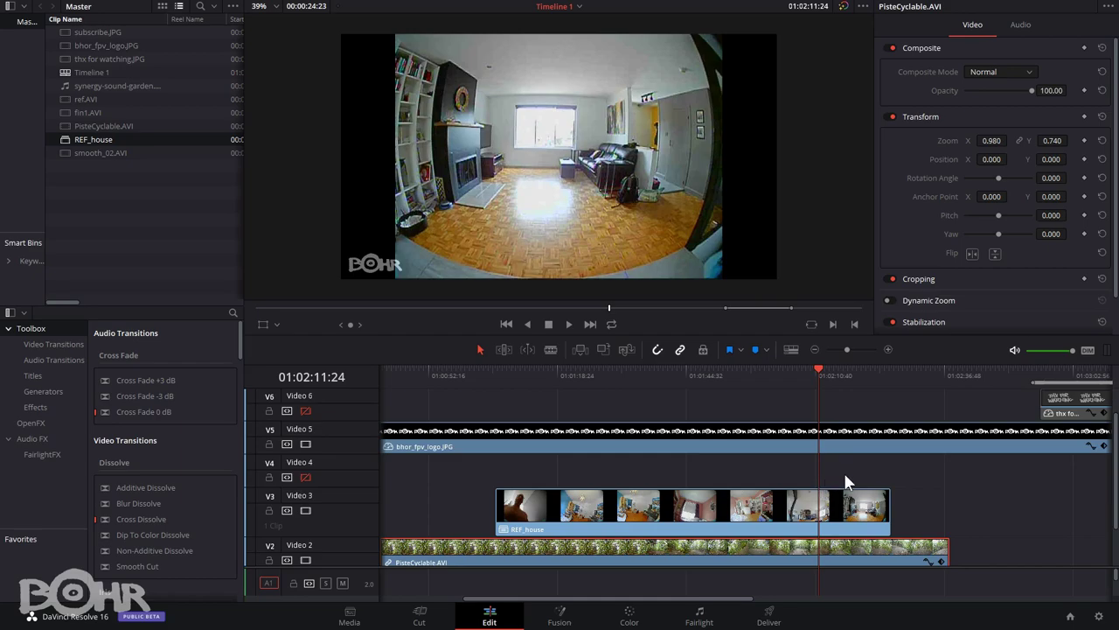
{"action": "scroll", "coordinate": [844, 477], "scroll_direction": "right", "scroll_amount": 5}
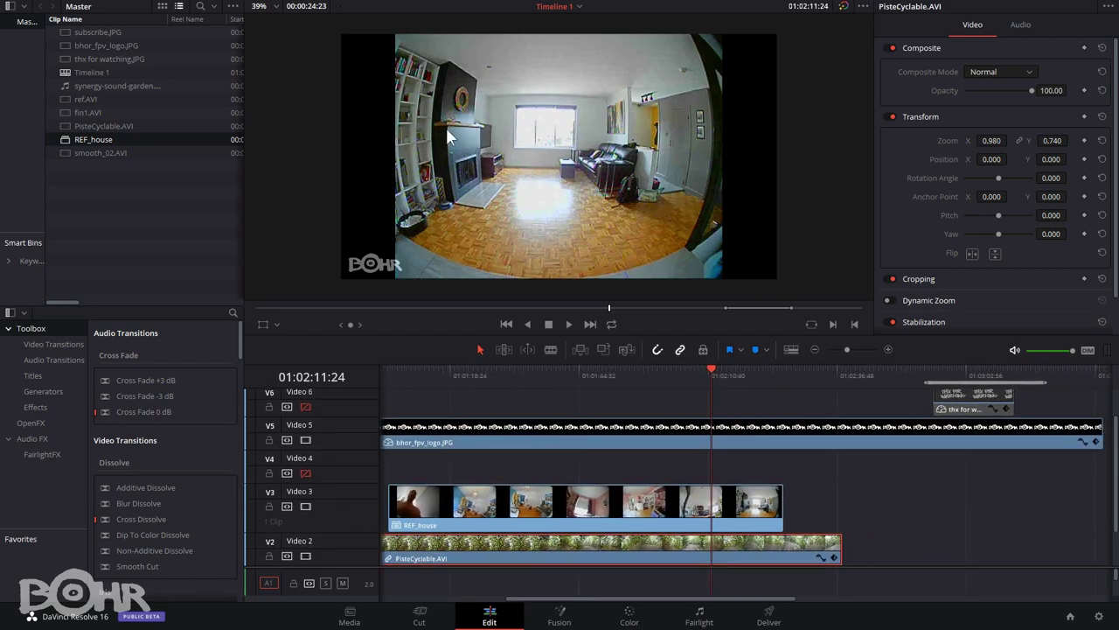
{"action": "left_click_drag", "start_coordinate": [712, 369], "coordinate": [707, 369]}
Trim REF_house's start and end inward to a short living room section
{"action": "left_click_drag", "start_coordinate": [391, 515], "coordinate": [567, 514]}
{"action": "left_click_drag", "start_coordinate": [782, 502], "coordinate": [750, 503]}
{"action": "left_click_drag", "start_coordinate": [569, 506], "coordinate": [649, 506]}
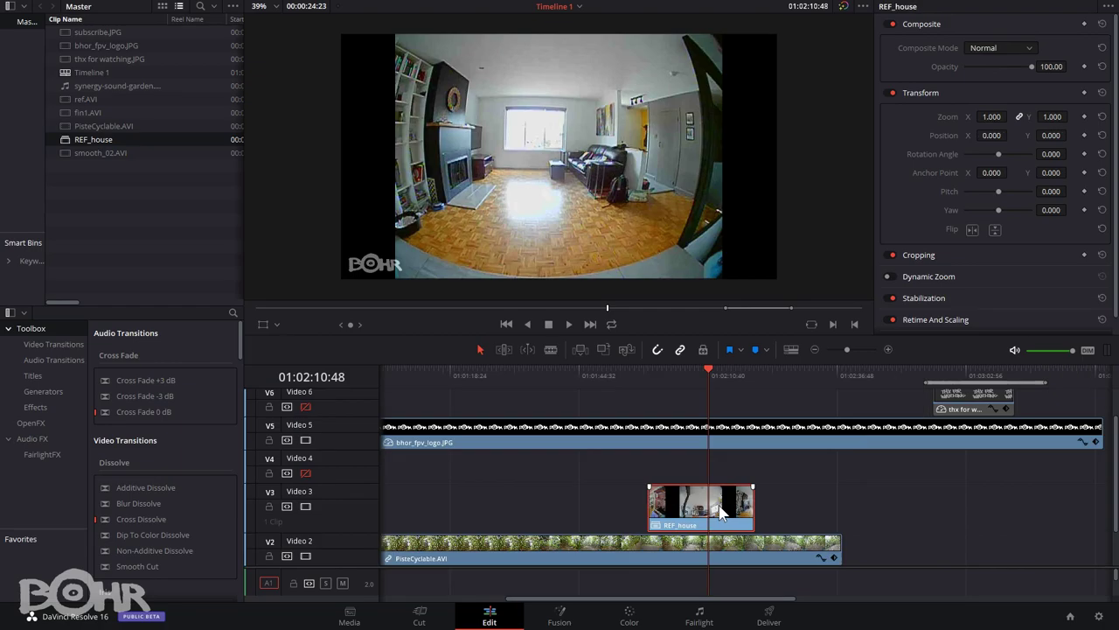
On the Fusion page, add a ResolveFX Warp Lens Distort node feeding MediaOut1
{"action": "left_click", "coordinate": [557, 620]}
{"action": "right_click", "coordinate": [150, 475]}
{"action": "mouse_move", "coordinate": [188, 270]}
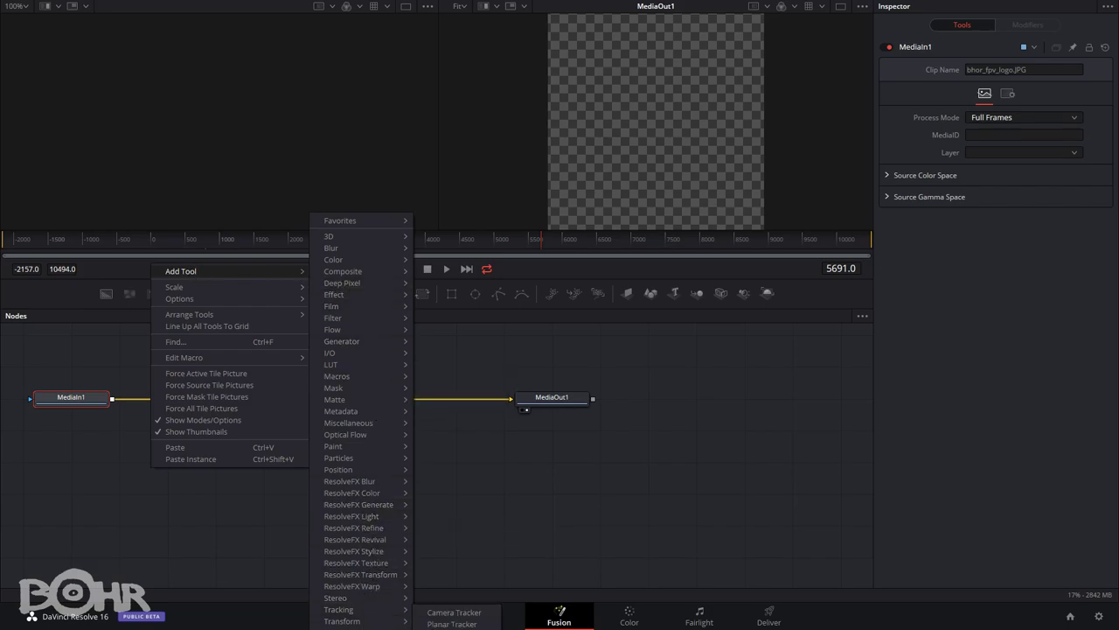
{"action": "mouse_move", "coordinate": [385, 586]}
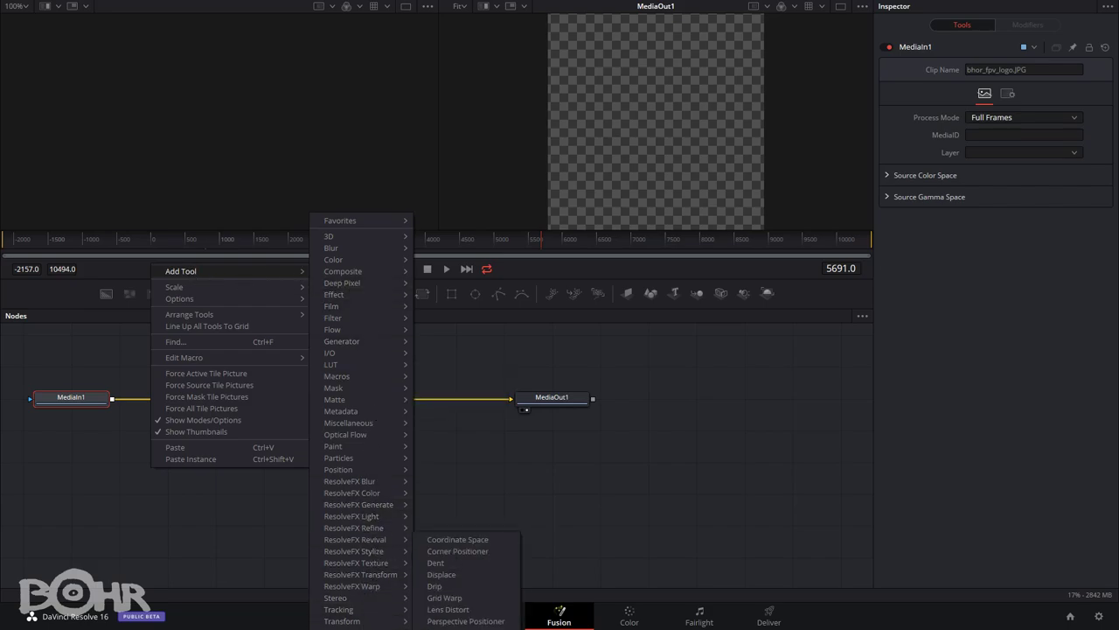
{"action": "left_click", "coordinate": [454, 615]}
{"action": "left_click_drag", "start_coordinate": [191, 466], "coordinate": [511, 399]}
{"action": "left_click_drag", "start_coordinate": [149, 465], "coordinate": [188, 462]}
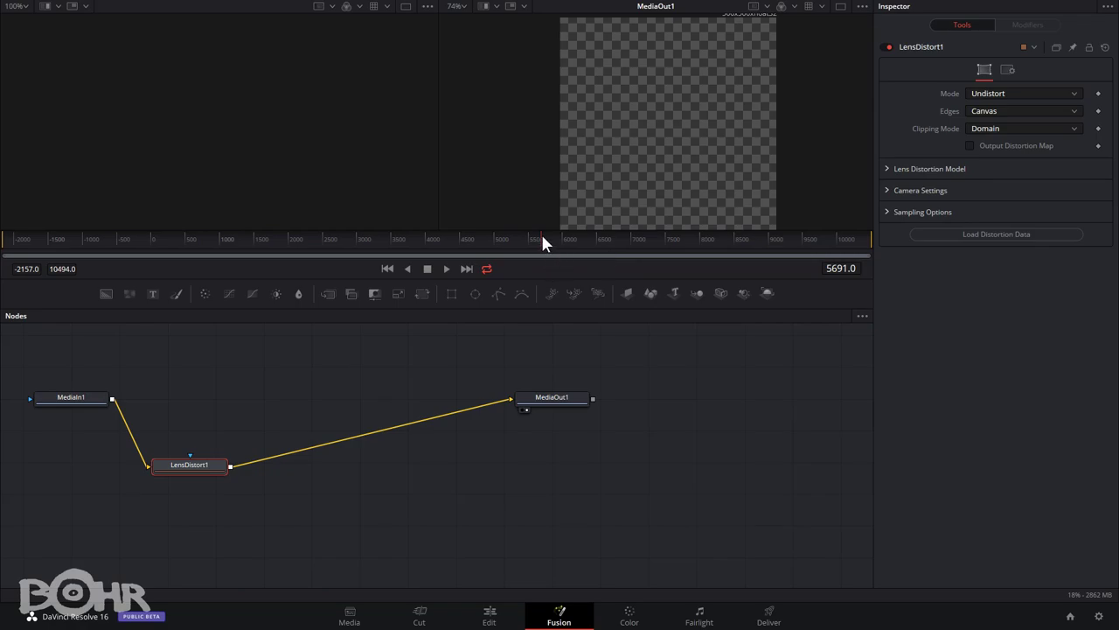
On the Edit page, disable the Video 5 logo track, then reopen REF_house in Fusion
{"action": "left_click", "coordinate": [499, 615]}
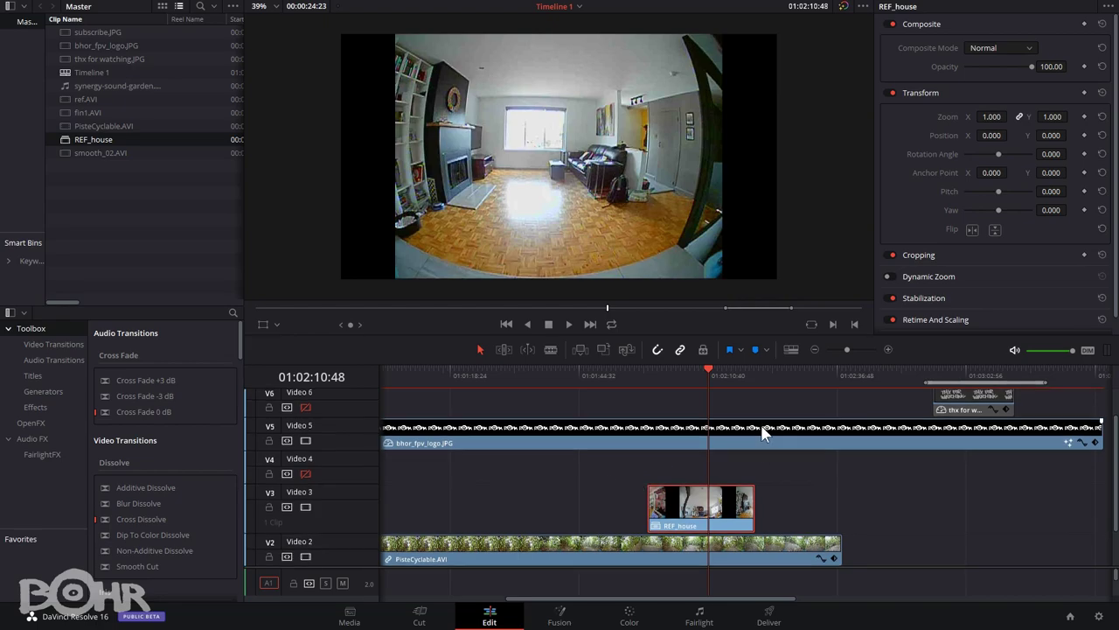
{"action": "scroll", "coordinate": [752, 472], "scroll_direction": "up", "scroll_amount": 2}
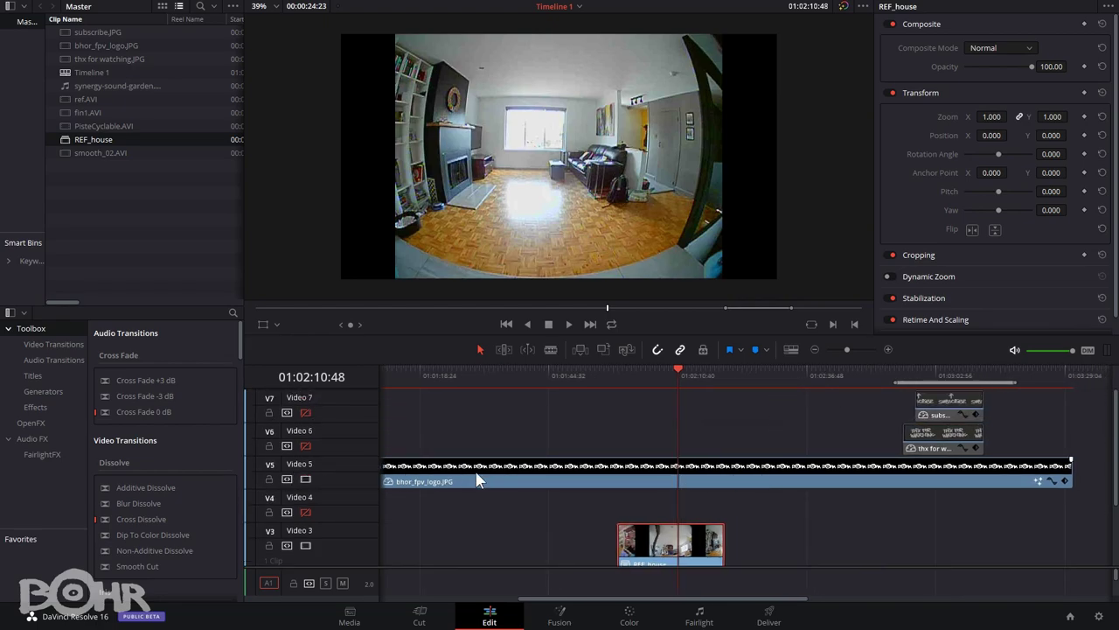
{"action": "scroll", "coordinate": [646, 477], "scroll_direction": "left", "scroll_amount": 2}
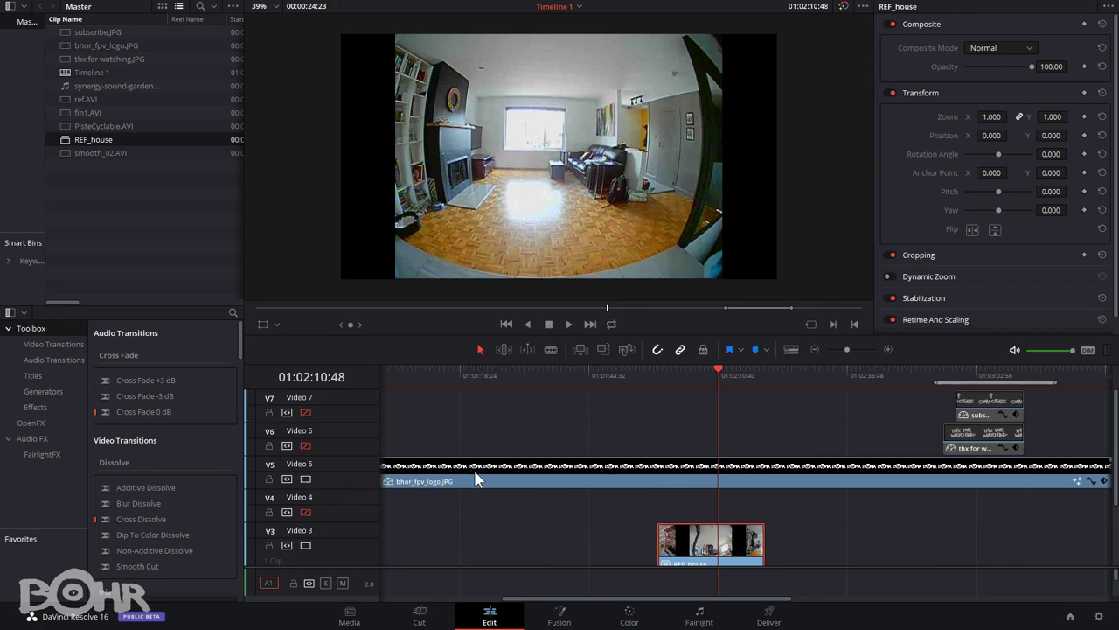
{"action": "left_click", "coordinate": [304, 478]}
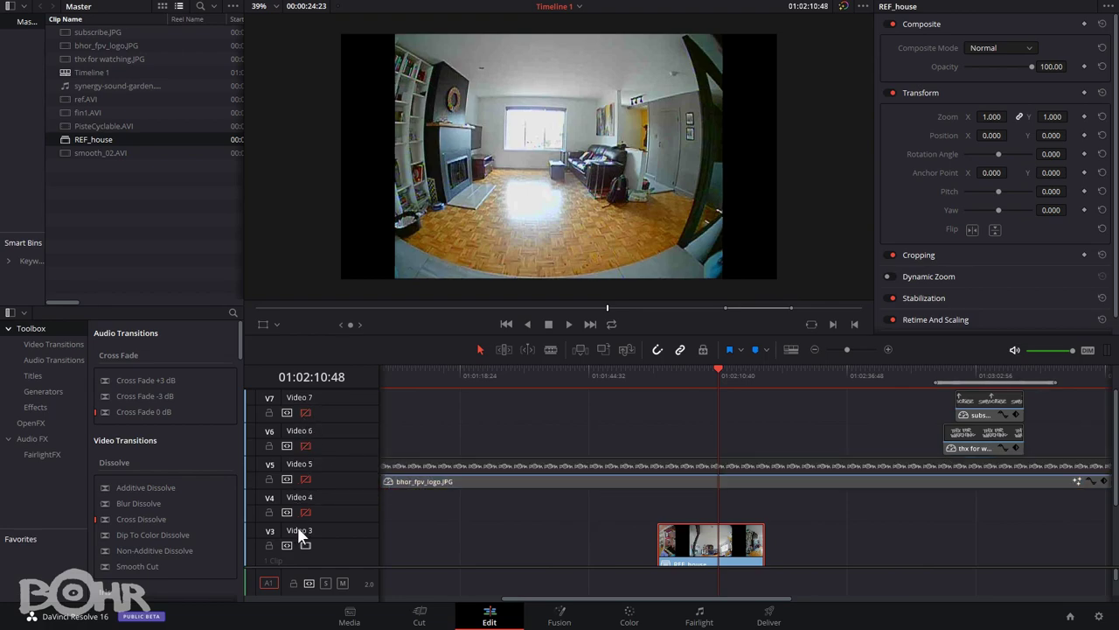
{"action": "scroll", "coordinate": [693, 518], "scroll_direction": "down", "scroll_amount": 2}
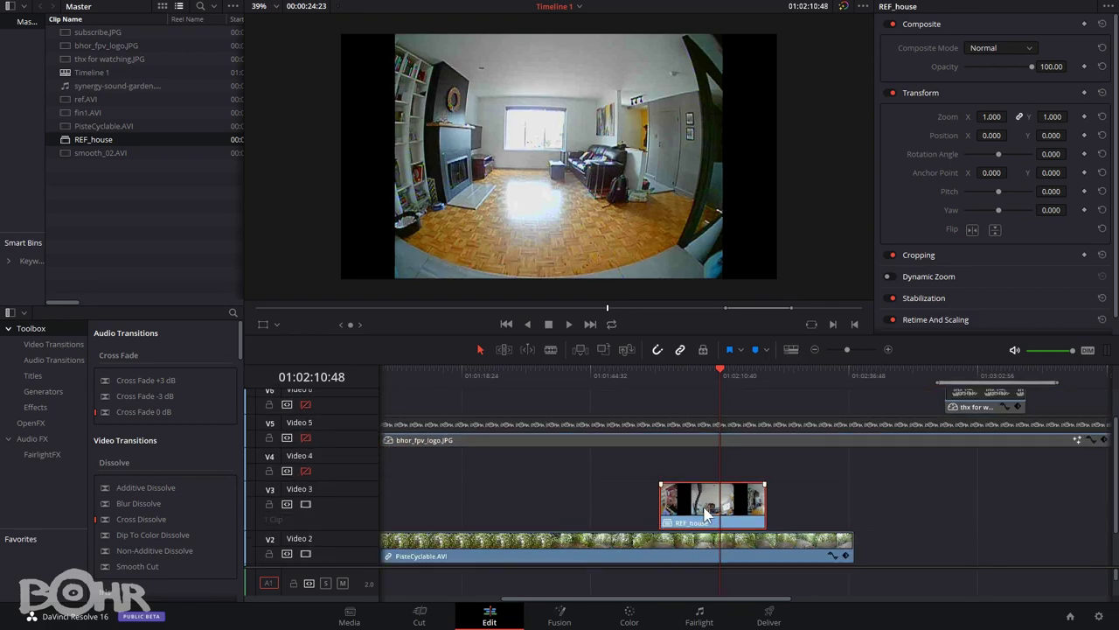
{"action": "left_click", "coordinate": [560, 616]}
Add a Lens Distort node wired MediaIn1 → LensDistort1 → MediaOut1
{"action": "right_click", "coordinate": [205, 451]}
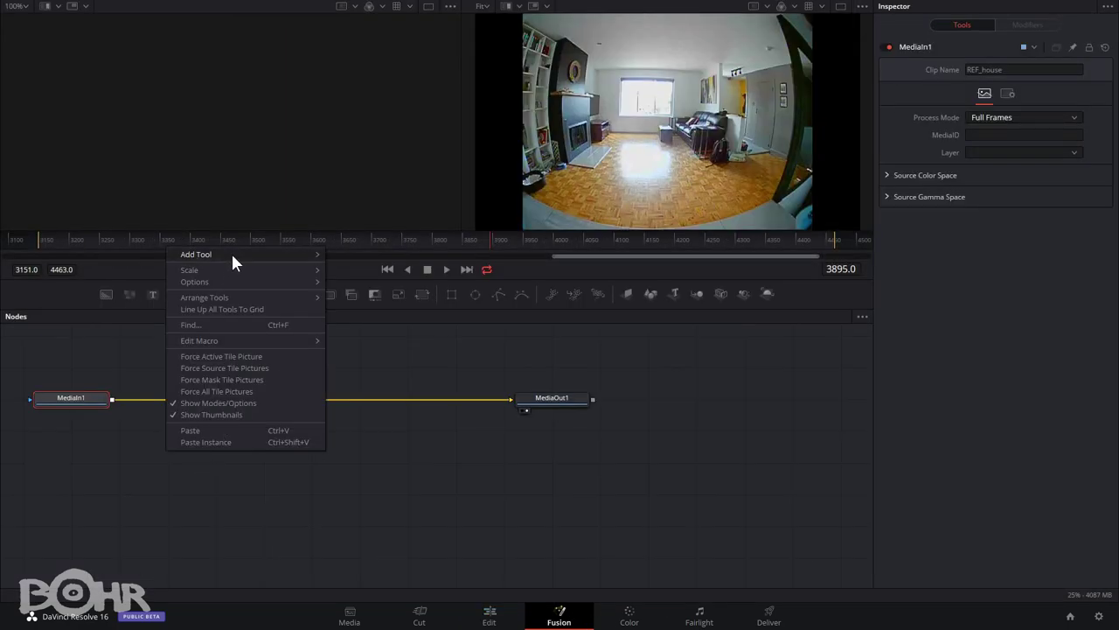
{"action": "mouse_move", "coordinate": [230, 250]}
{"action": "mouse_move", "coordinate": [376, 620]}
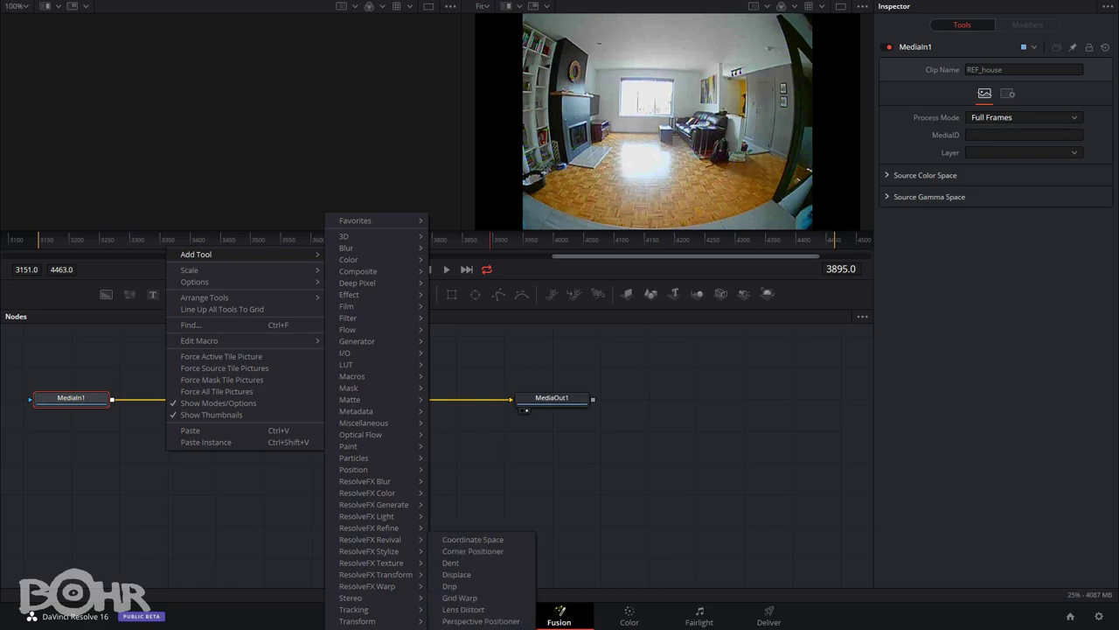
{"action": "left_click", "coordinate": [482, 609]}
{"action": "left_click_drag", "start_coordinate": [112, 398], "coordinate": [123, 450]}
{"action": "left_click_drag", "start_coordinate": [206, 450], "coordinate": [511, 398]}
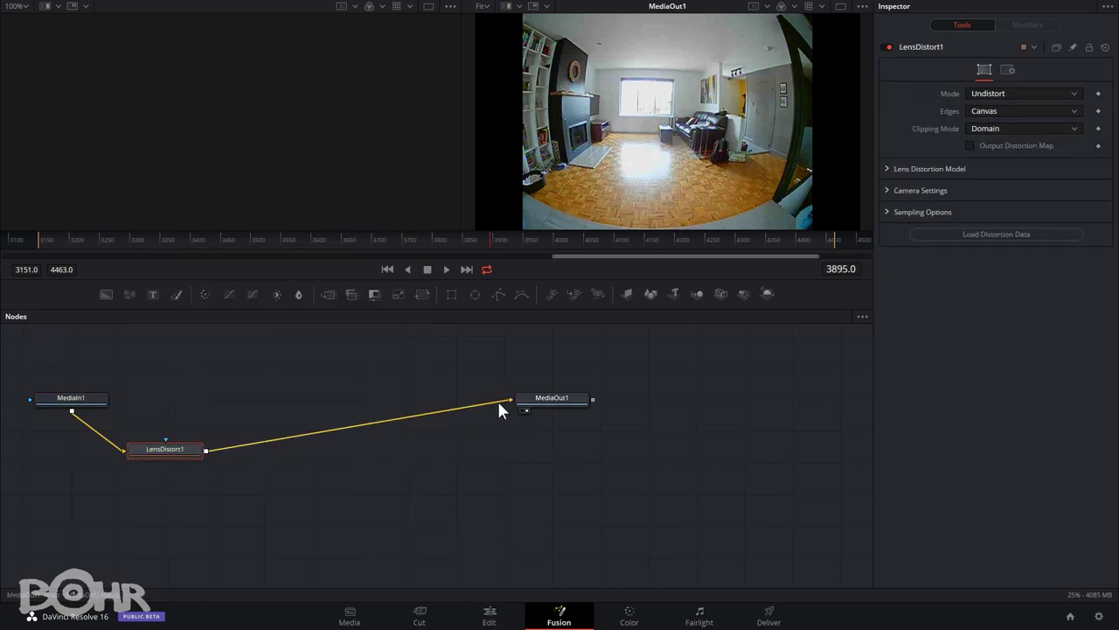
{"action": "left_click_drag", "start_coordinate": [176, 448], "coordinate": [197, 450]}
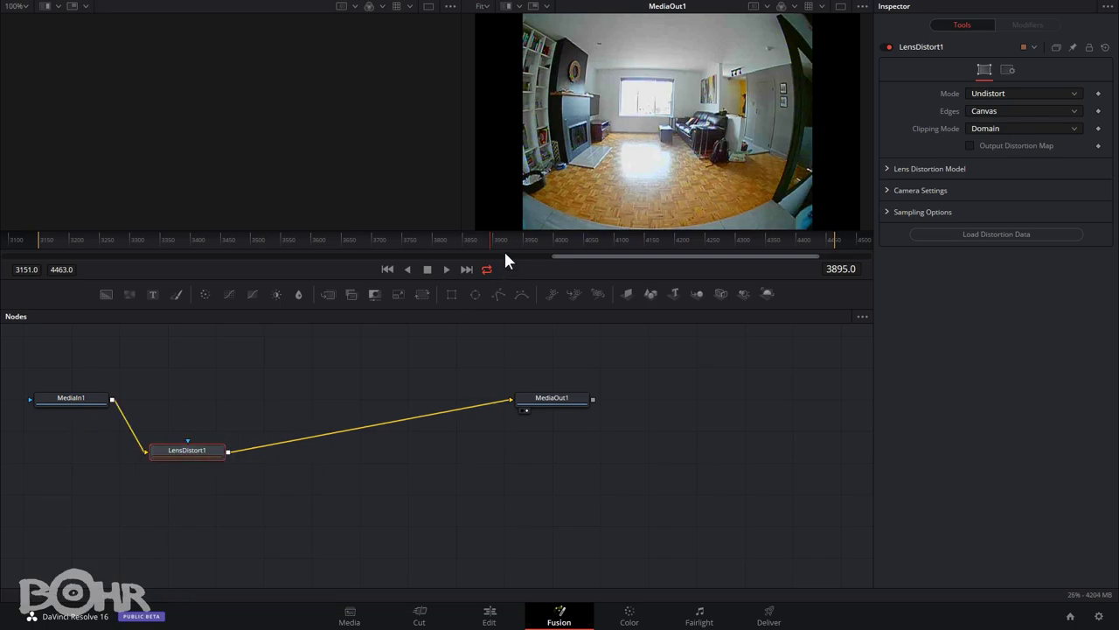
Enlarge the output viewer by making it taller and wider
{"action": "left_click_drag", "start_coordinate": [515, 308], "coordinate": [531, 385]}
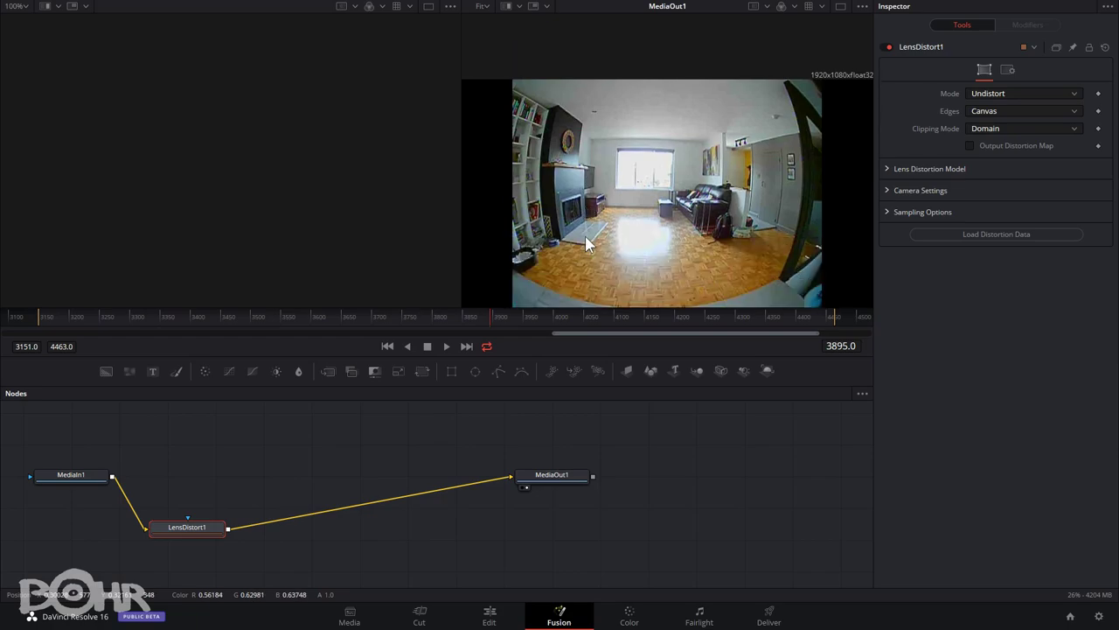
{"action": "left_click_drag", "start_coordinate": [463, 201], "coordinate": [303, 225]}
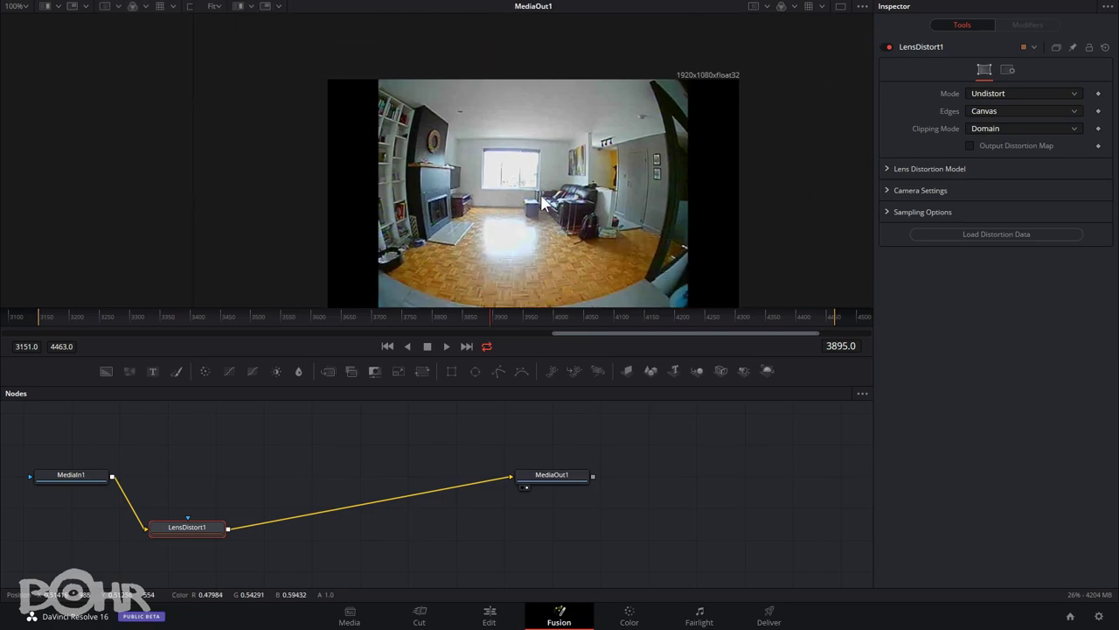
{"action": "left_click_drag", "start_coordinate": [539, 325], "coordinate": [542, 364]}
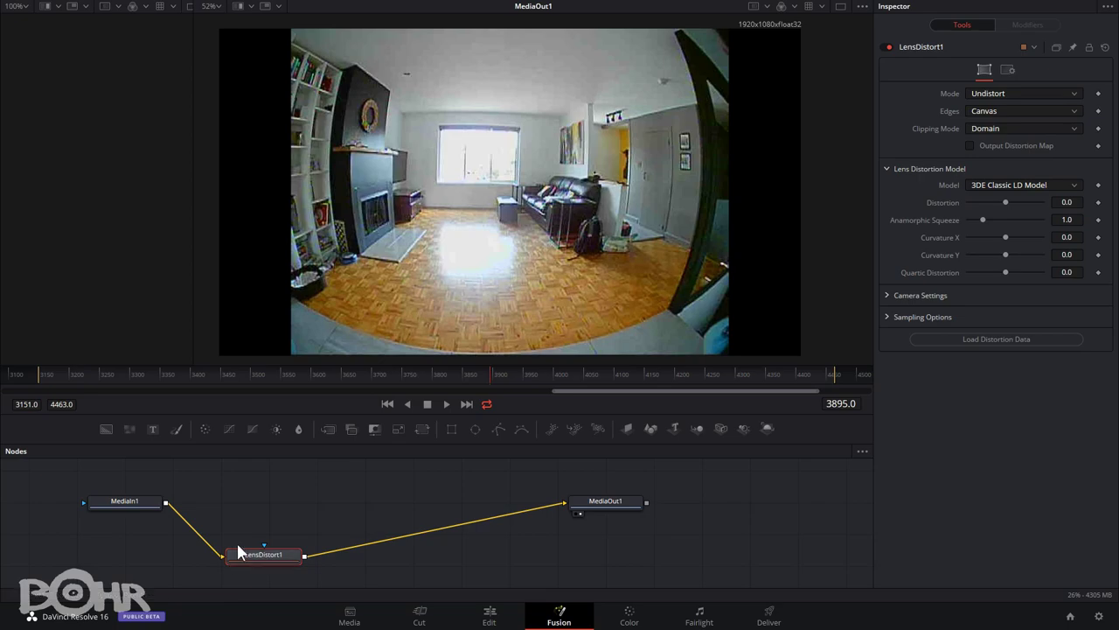
Test LensDistort1 with 3DE Classic LD model, more distortion and Curvature X 0.254, then delete it
{"action": "left_click", "coordinate": [1050, 185]}
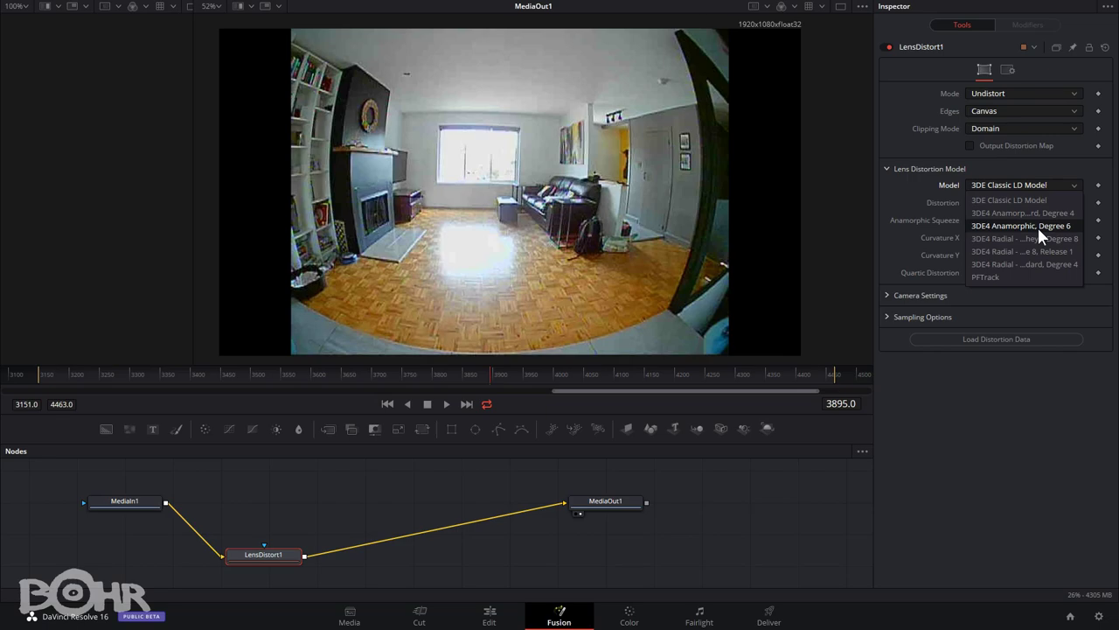
{"action": "left_click", "coordinate": [1000, 200]}
{"action": "left_click_drag", "start_coordinate": [1005, 202], "coordinate": [1036, 204]}
{"action": "key", "text": "ctrl+f"}
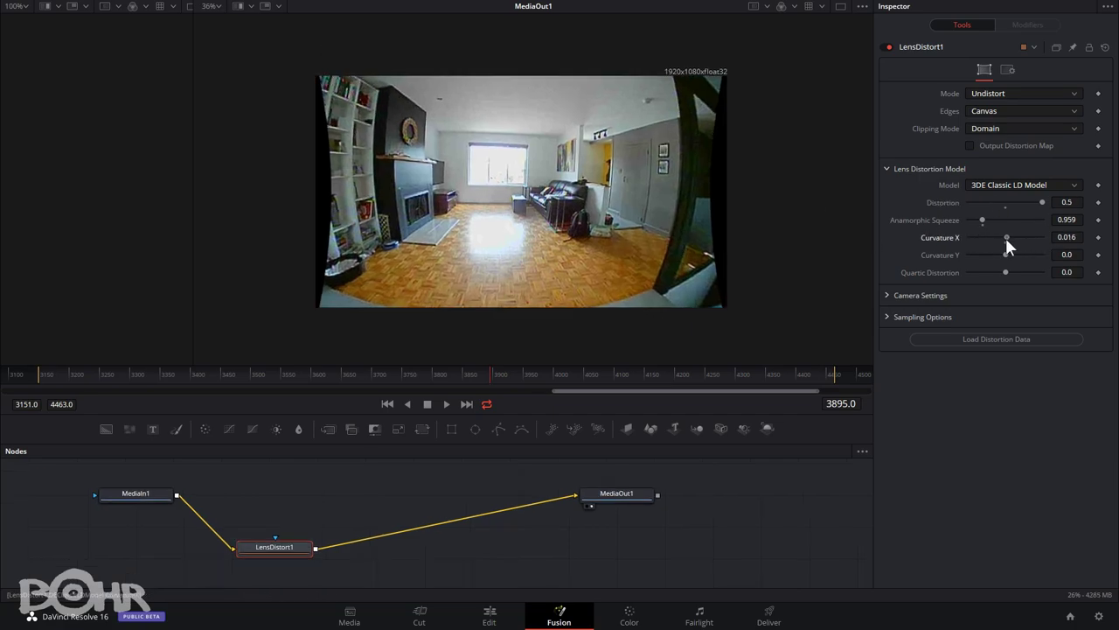
{"action": "left_click_drag", "start_coordinate": [1005, 235], "coordinate": [993, 273]}
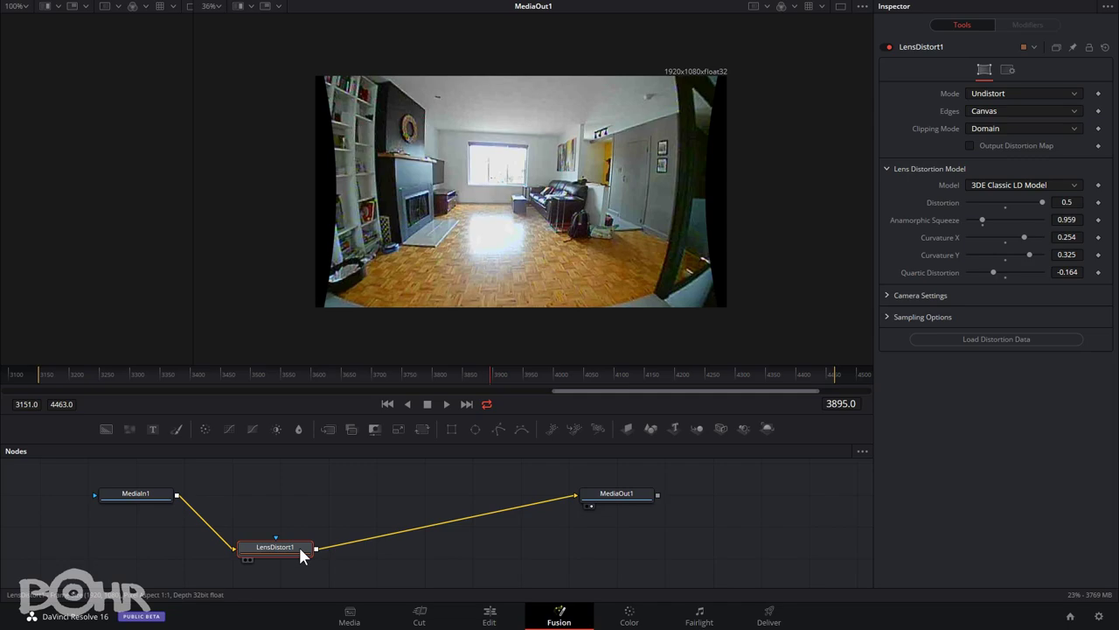
{"action": "key", "text": "Delete"}
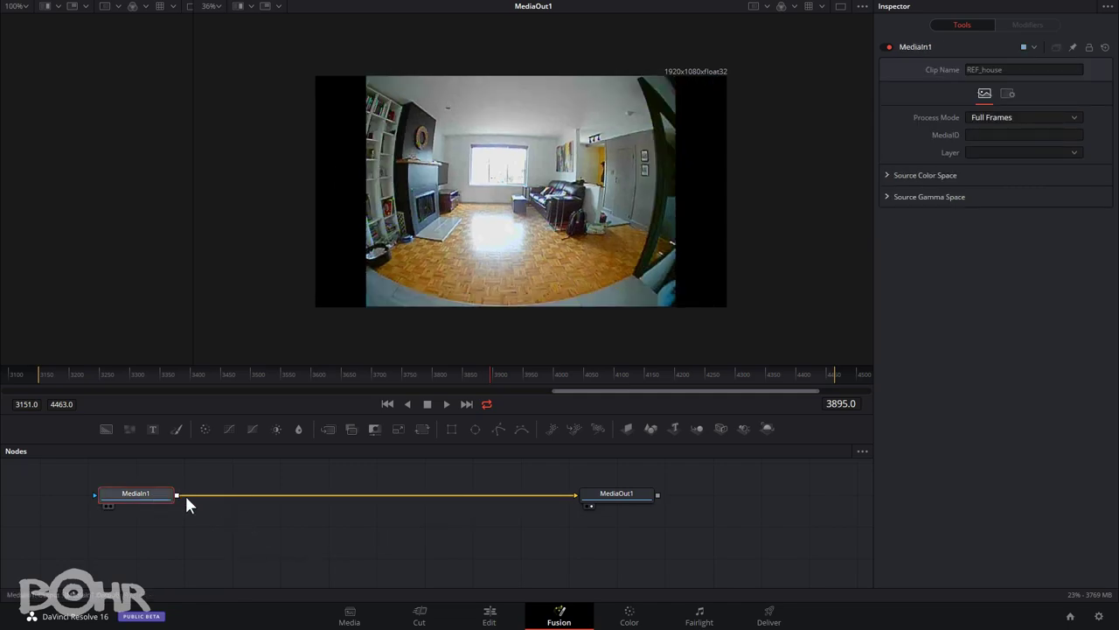
Back on the Edit page, turn REF_house into a compound clip named C_REFFRAME
{"action": "left_click", "coordinate": [491, 615]}
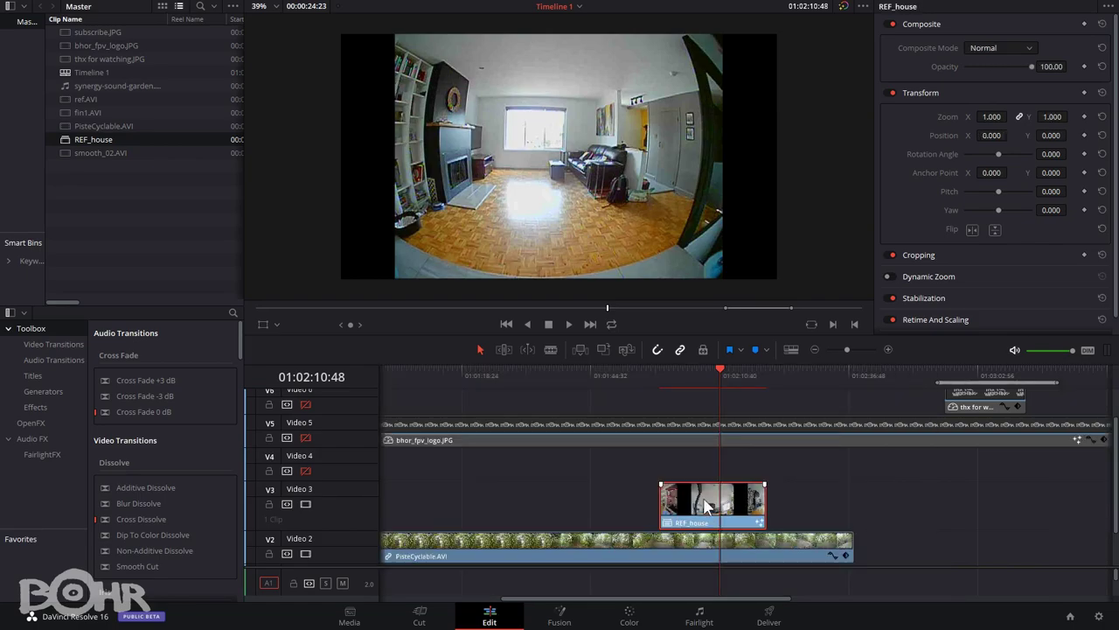
{"action": "right_click", "coordinate": [705, 506]}
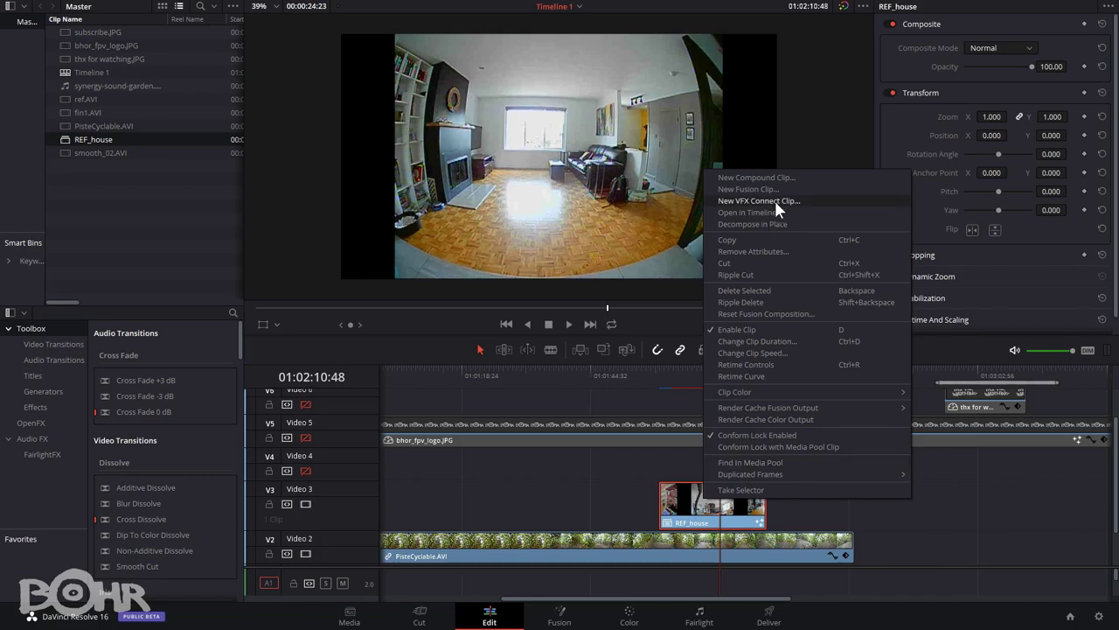
{"action": "left_click", "coordinate": [771, 176]}
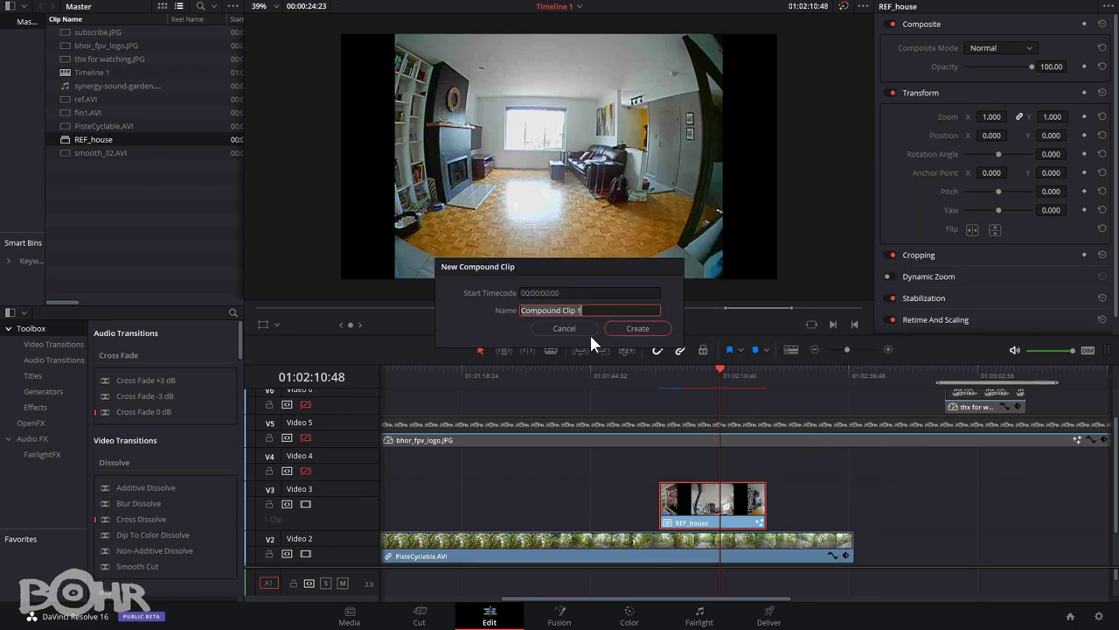
{"action": "type", "text": "C_REF"}
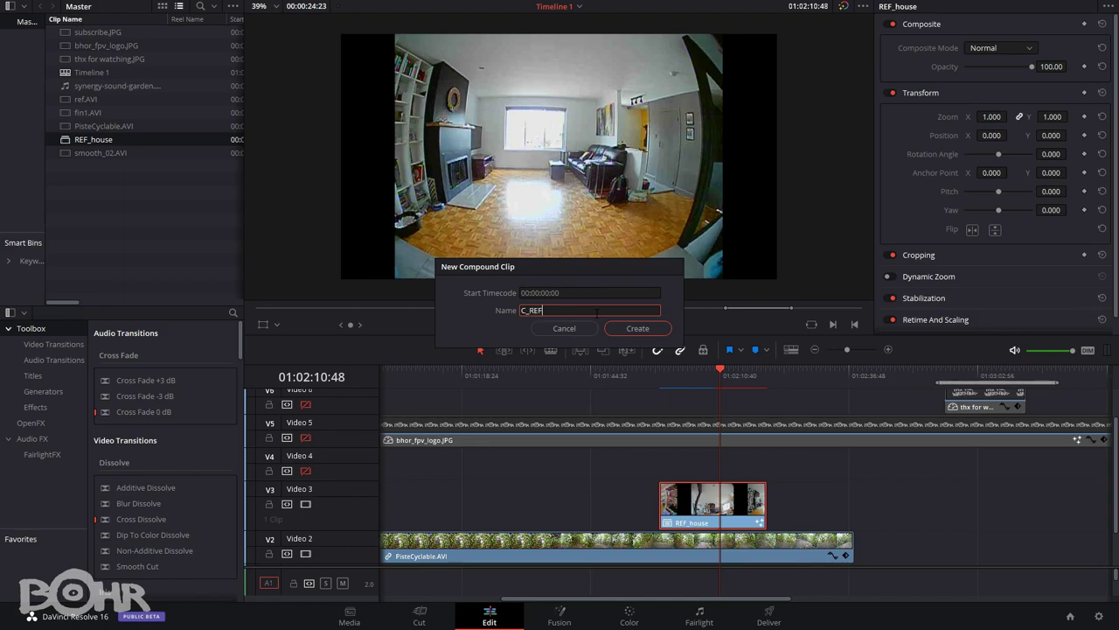
{"action": "type", "text": "FRAME"}
{"action": "left_click", "coordinate": [626, 327]}
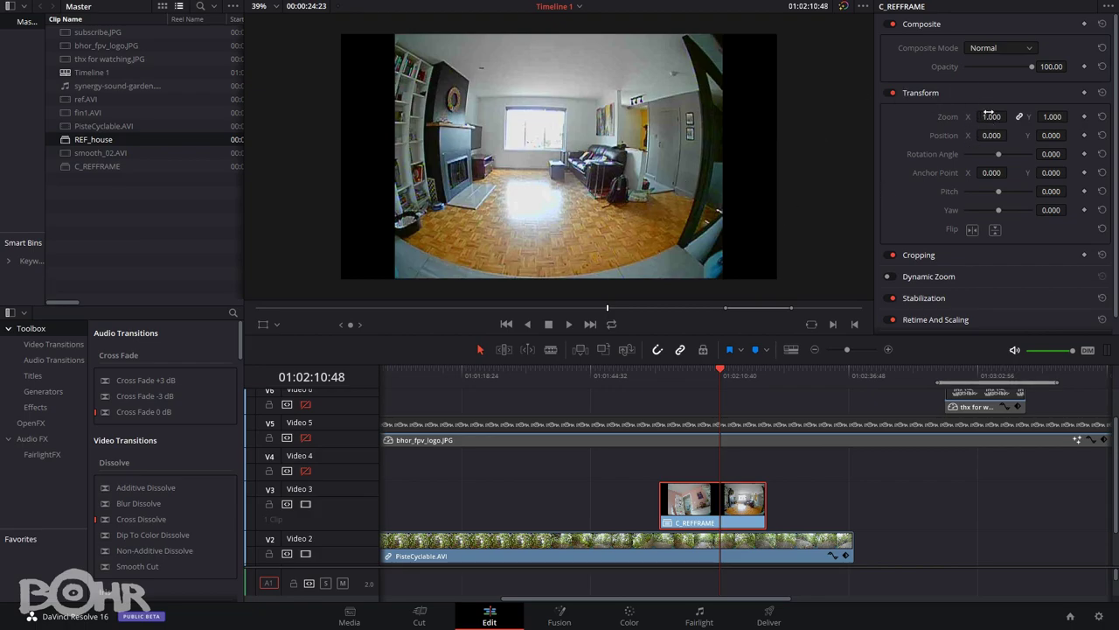
Open C_REFFRAME in its own timeline and set REF_house's zoom to 0.780
{"action": "right_click", "coordinate": [737, 500]}
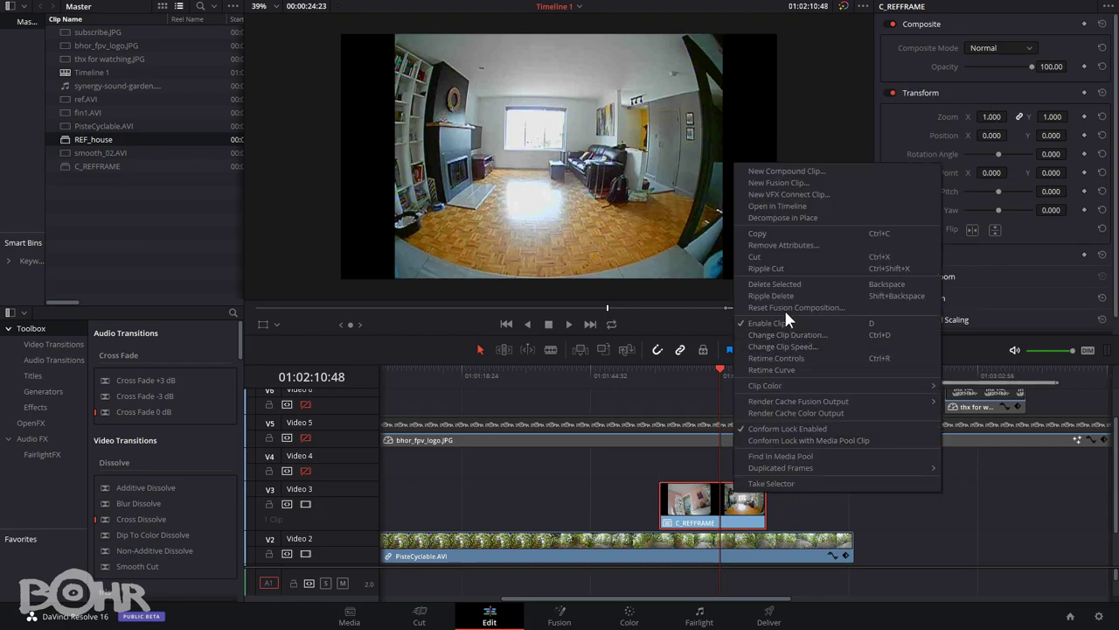
{"action": "left_click", "coordinate": [779, 206]}
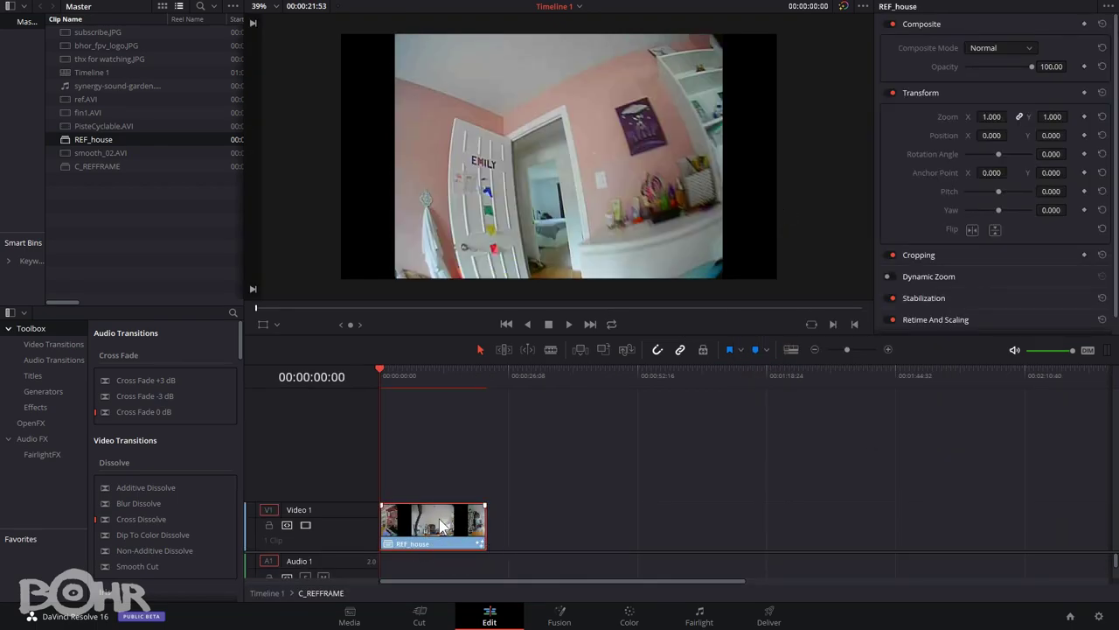
{"action": "left_click", "coordinate": [452, 525]}
{"action": "mouse_move", "coordinate": [1005, 120]}
{"action": "left_mouse_down"}
{"action": "mouse_move", "coordinate": [990, 119]}
{"action": "mouse_move", "coordinate": [1011, 117]}
{"action": "left_mouse_up"}
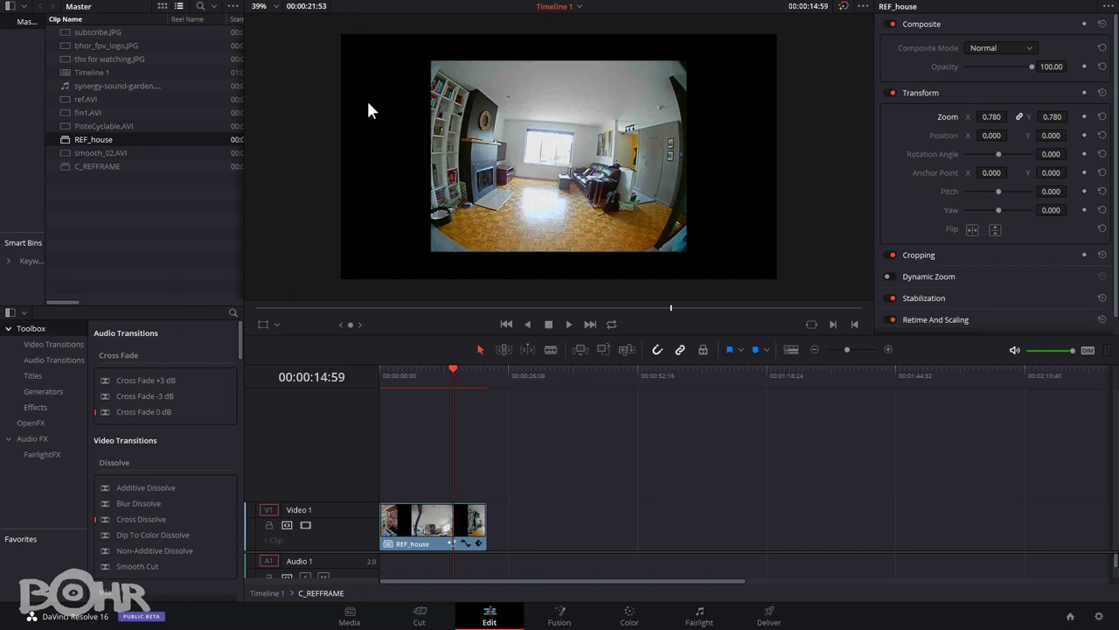
Return to Timeline 1, select C_REFFRAME and open it on the Fusion page
{"action": "left_click", "coordinate": [65, 73]}
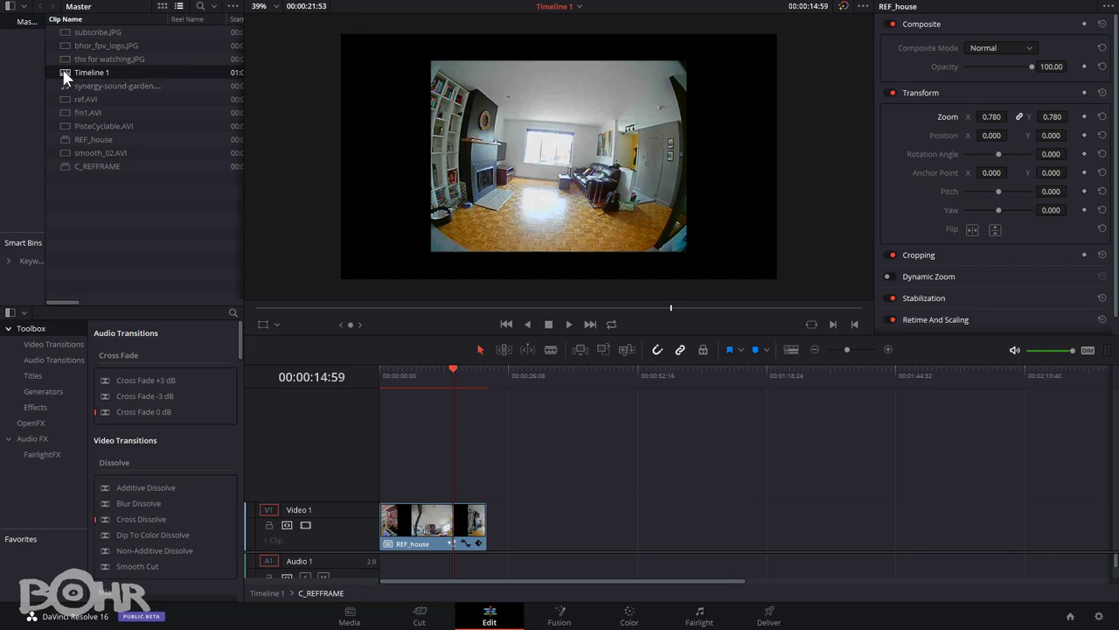
{"action": "double_click", "coordinate": [65, 73]}
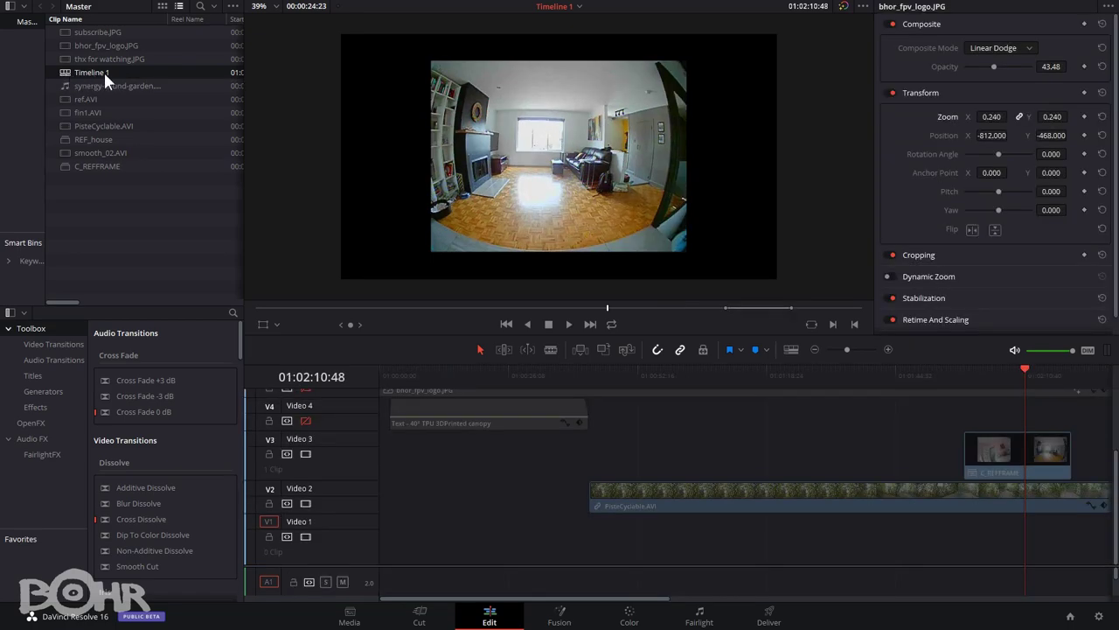
{"action": "key", "text": "shift+z"}
{"action": "left_click", "coordinate": [702, 469]}
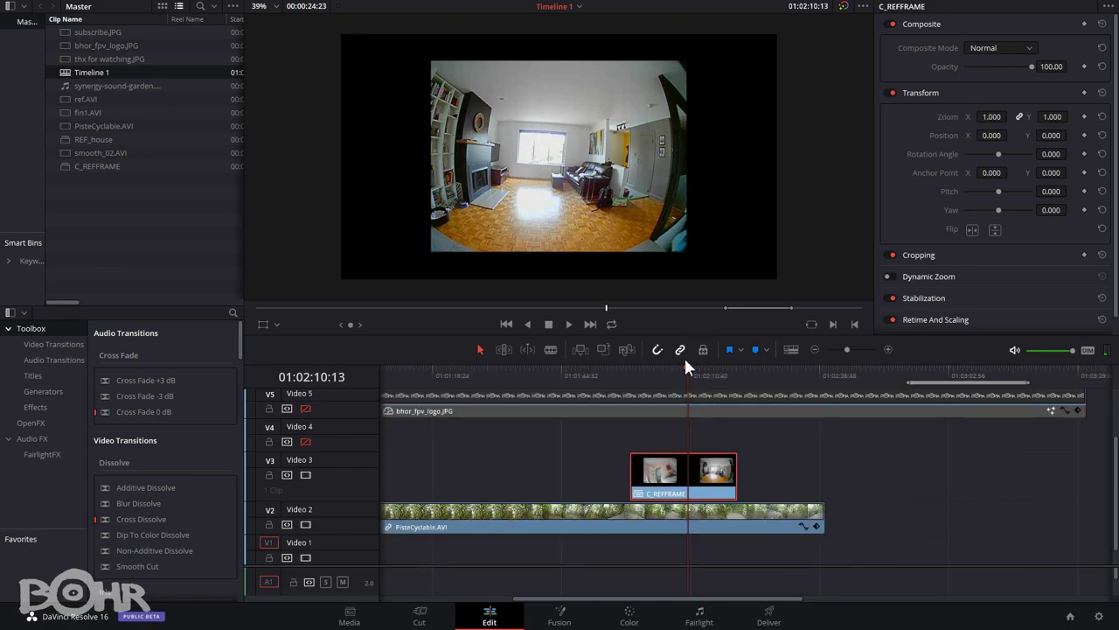
{"action": "left_click_drag", "start_coordinate": [684, 366], "coordinate": [690, 371]}
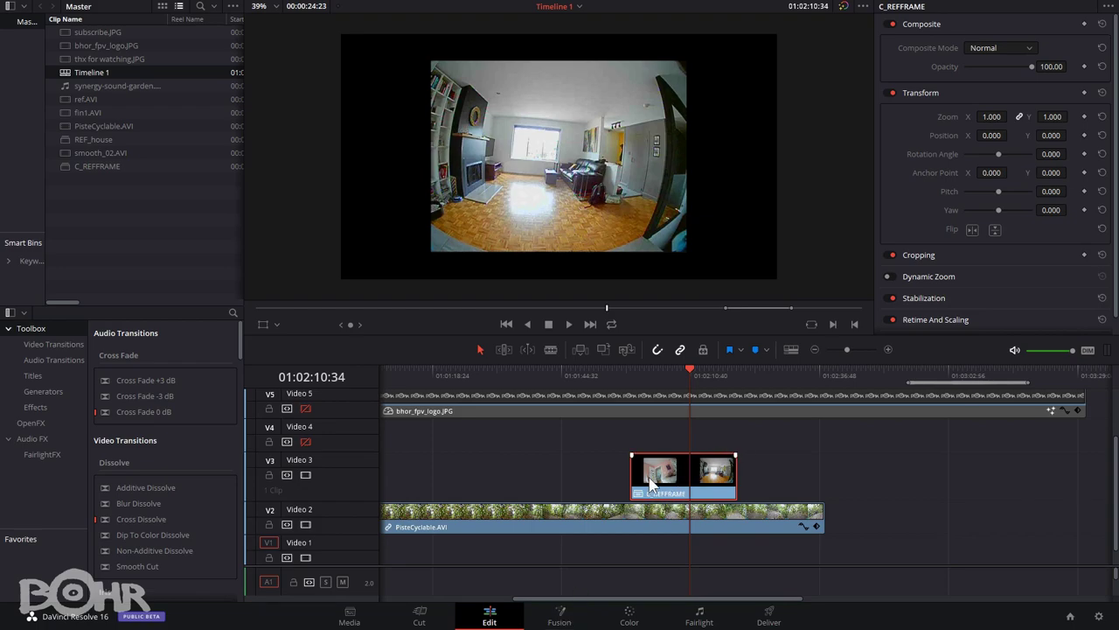
{"action": "left_click", "coordinate": [561, 617]}
Add a Lens Distort node to C_REFFRAME between MediaIn1 and MediaOut1
{"action": "right_click", "coordinate": [218, 468]}
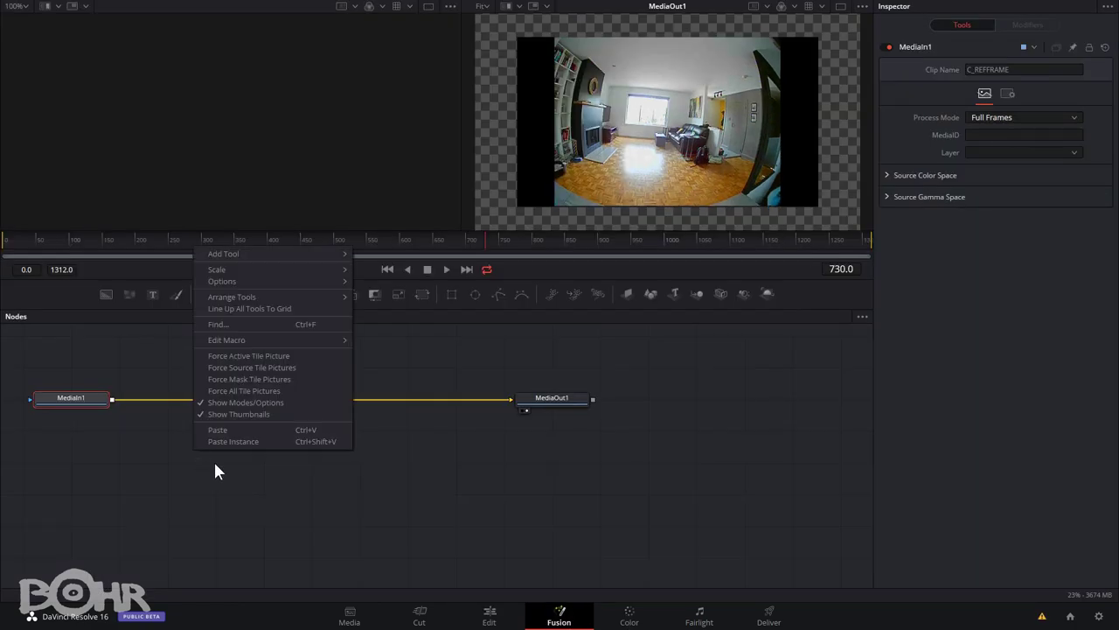
{"action": "mouse_move", "coordinate": [222, 253]}
{"action": "mouse_move", "coordinate": [411, 628]}
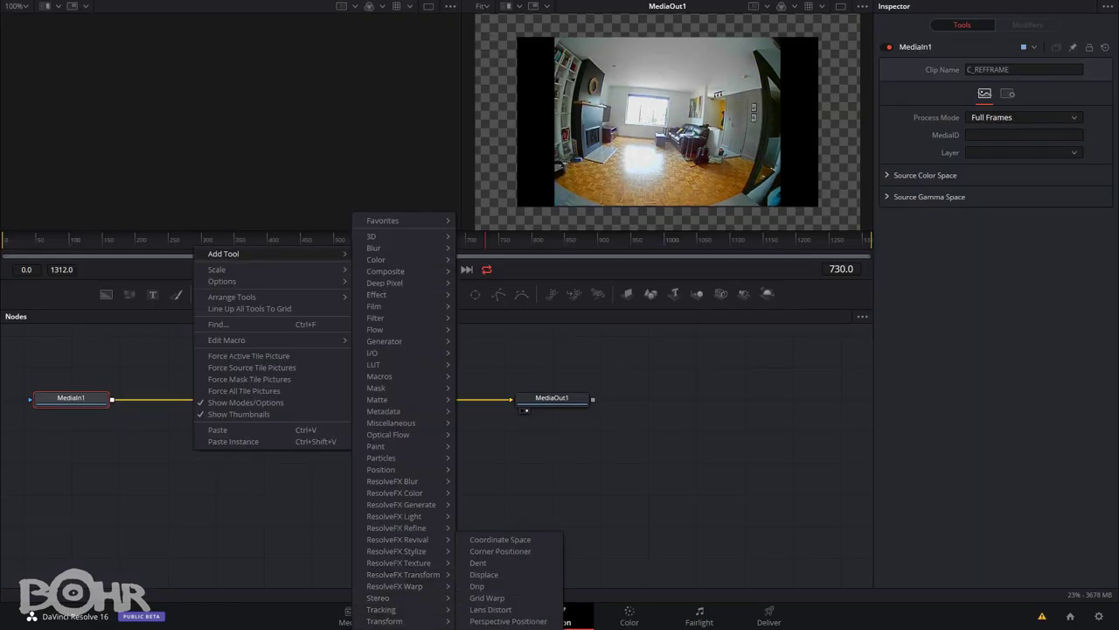
{"action": "left_click", "coordinate": [490, 612]}
{"action": "left_click_drag", "start_coordinate": [113, 398], "coordinate": [151, 457]}
{"action": "left_click_drag", "start_coordinate": [233, 449], "coordinate": [510, 402]}
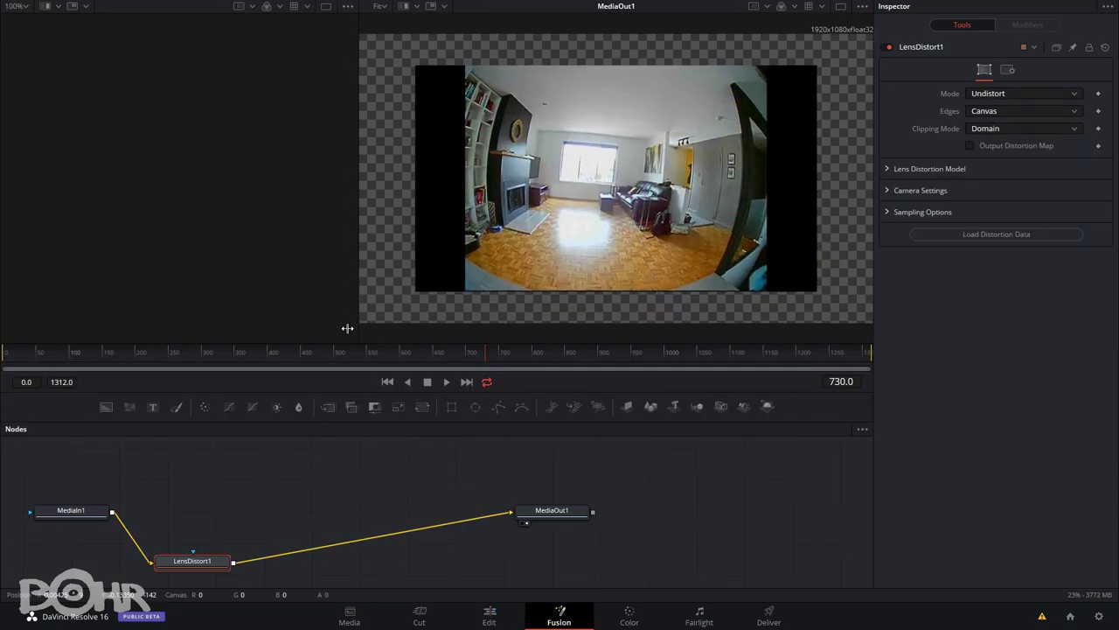
Widen the viewer and set LensDistort1's model to 3DE4 Anamorphic, Degree 6
{"action": "left_click_drag", "start_coordinate": [340, 328], "coordinate": [287, 323]}
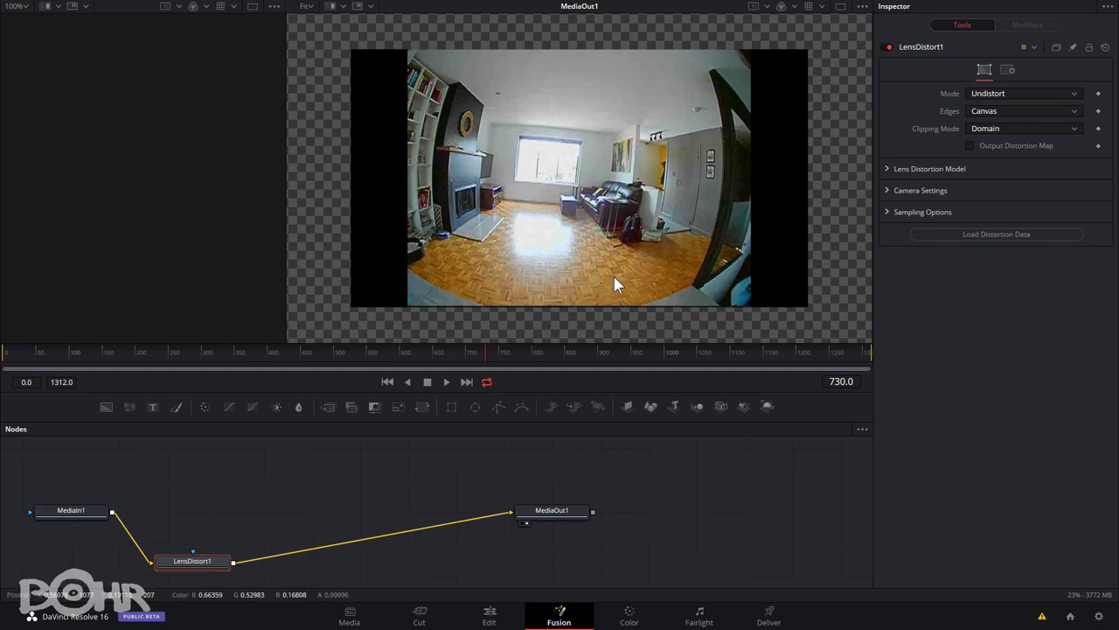
{"action": "scroll", "coordinate": [615, 282], "scroll_direction": "down", "scroll_amount": 3}
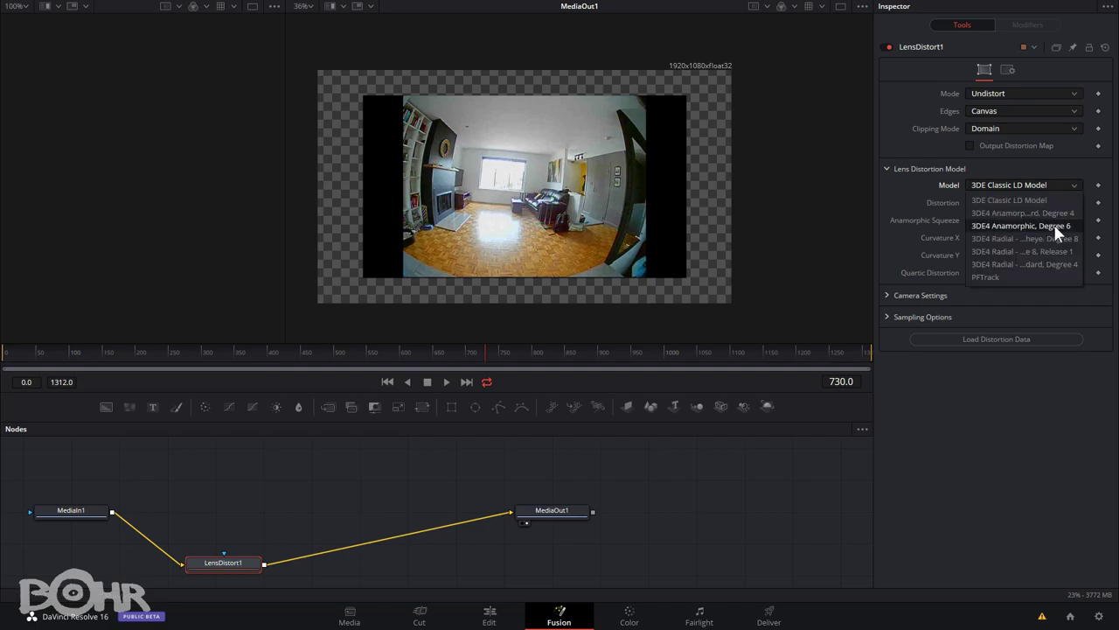
{"action": "left_click", "coordinate": [1058, 227]}
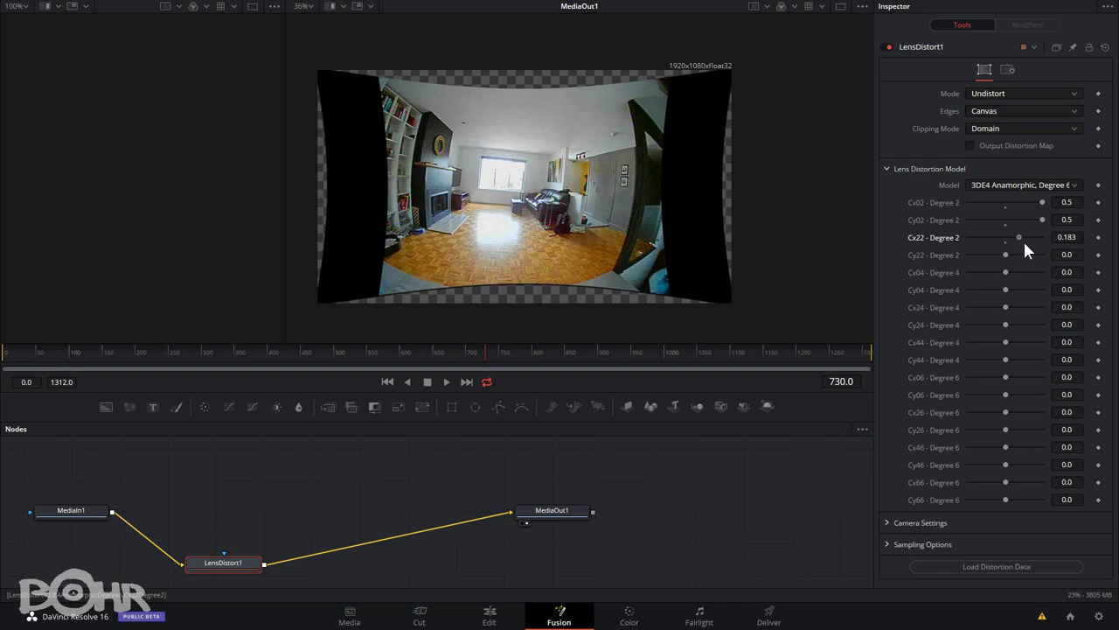
Tune the LensDistort Cx/Cy coefficients: make Cy44 negative and set Cx02 to about 0.8
{"action": "left_click_drag", "start_coordinate": [1023, 239], "coordinate": [1043, 326]}
{"action": "mouse_move", "coordinate": [1033, 237]}
{"action": "left_mouse_down"}
{"action": "mouse_move", "coordinate": [969, 237]}
{"action": "mouse_move", "coordinate": [1029, 221]}
{"action": "left_mouse_up"}
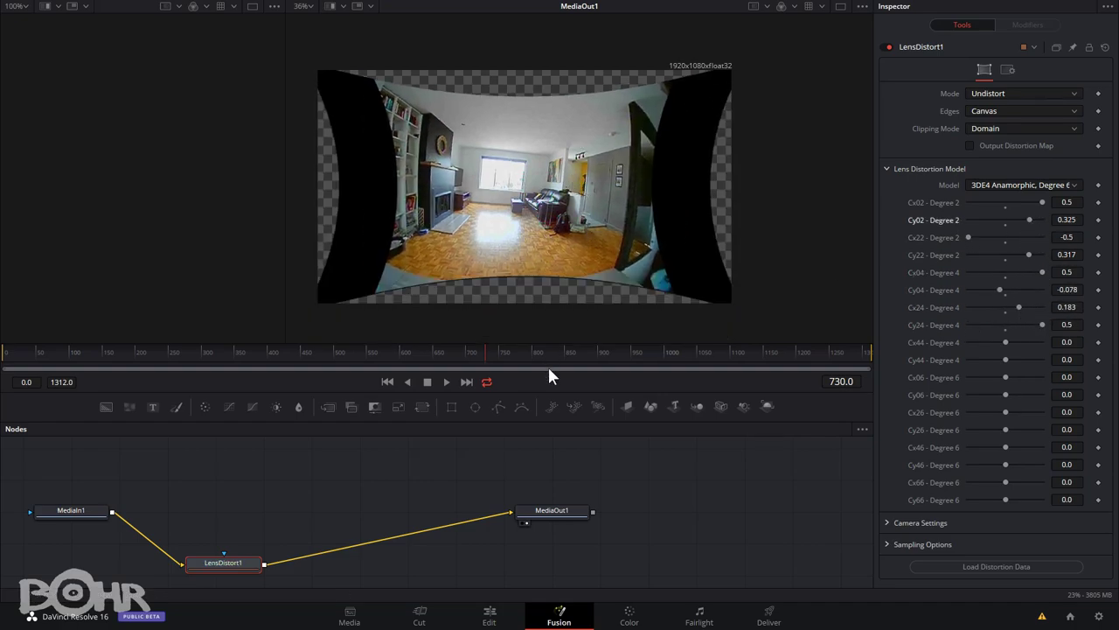
{"action": "left_click_drag", "start_coordinate": [549, 368], "coordinate": [551, 412]}
{"action": "left_click_drag", "start_coordinate": [1006, 342], "coordinate": [1028, 394]}
{"action": "key", "text": "ctrl+z"}
{"action": "key", "text": "ctrl+z"}
{"action": "key", "text": "ctrl+z"}
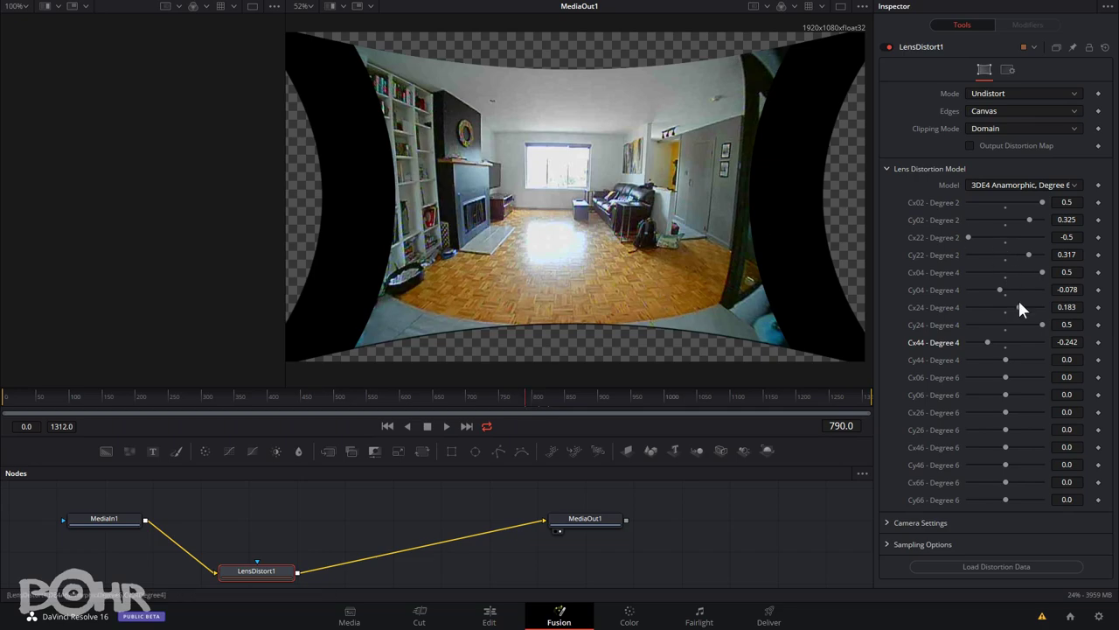
{"action": "left_click_drag", "start_coordinate": [1007, 360], "coordinate": [1073, 399]}
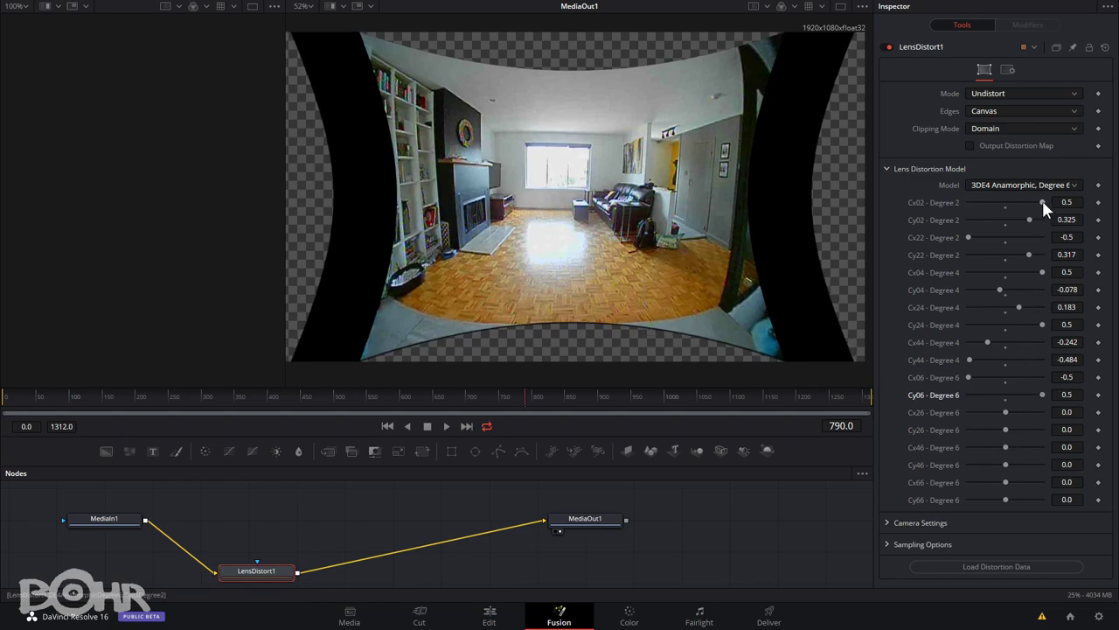
{"action": "mouse_move", "coordinate": [1040, 198]}
{"action": "left_mouse_down"}
{"action": "mouse_move", "coordinate": [956, 198]}
{"action": "mouse_move", "coordinate": [1053, 206]}
{"action": "left_mouse_up"}
{"action": "left_click", "coordinate": [1078, 202]}
{"action": "type", "text": "0.8"}
{"action": "key", "text": "Return"}
{"action": "left_click_drag", "start_coordinate": [1039, 202], "coordinate": [1042, 205]}
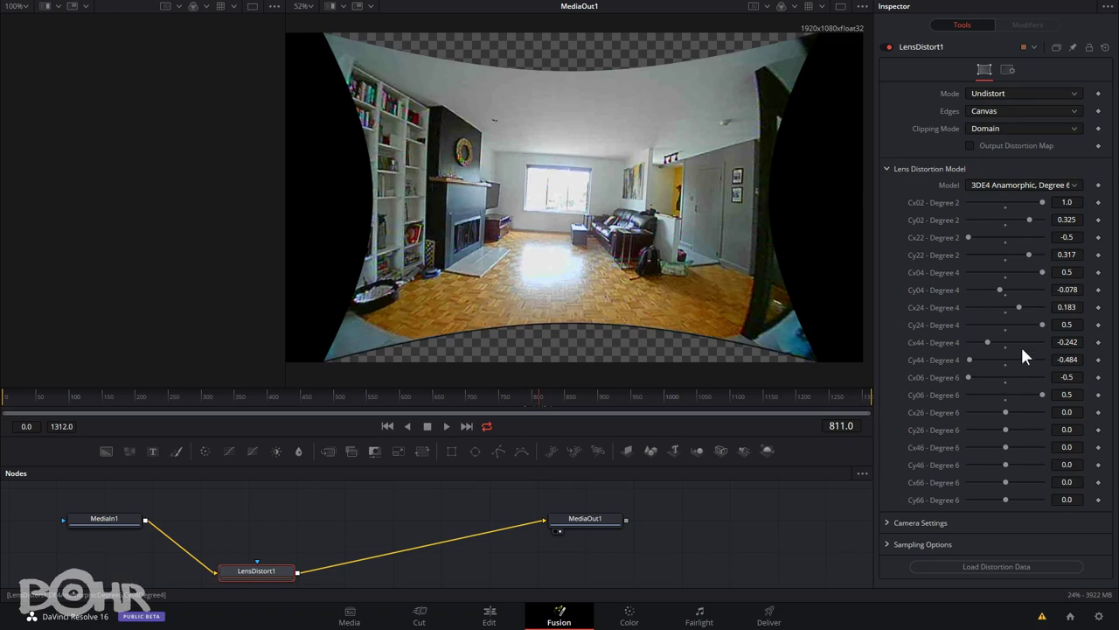
Save the tuned LensDistort1 node settings with Settings > Save As
{"action": "left_click_drag", "start_coordinate": [280, 570], "coordinate": [282, 559]}
{"action": "right_click", "coordinate": [280, 559]}
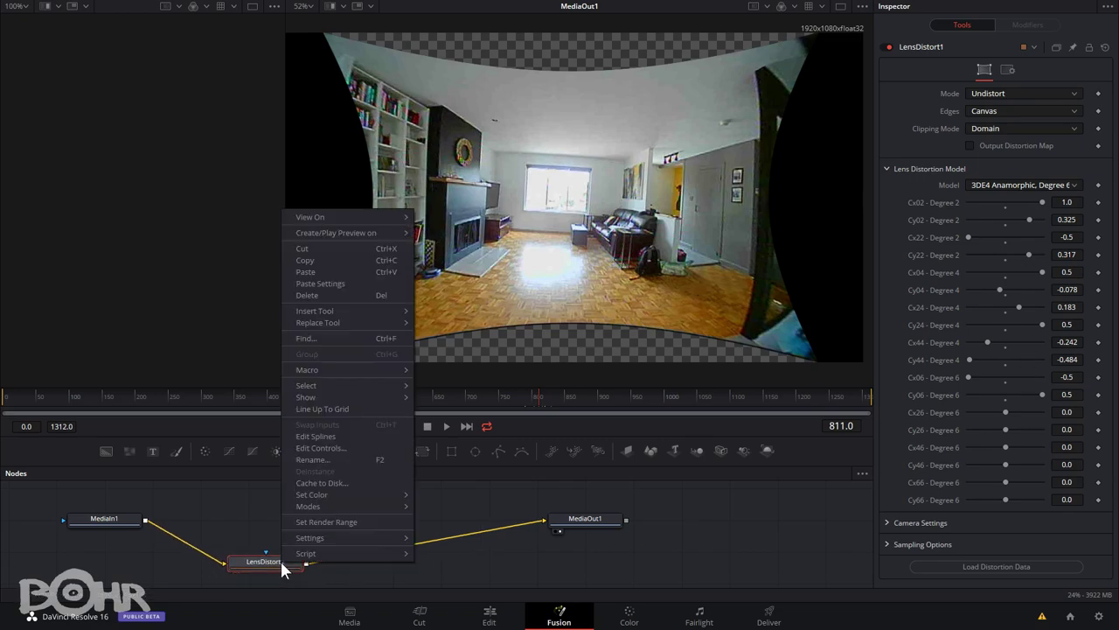
{"action": "mouse_move", "coordinate": [331, 539]}
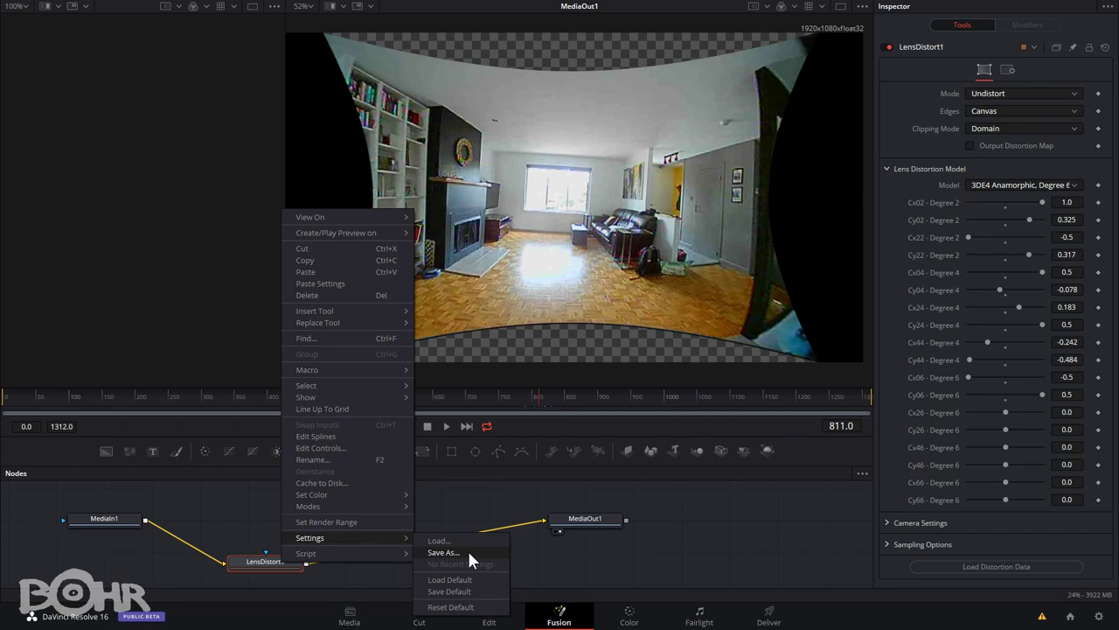
{"action": "left_click", "coordinate": [552, 462]}
Back on the Edit page, turn off the Video 3 track output
{"action": "left_click", "coordinate": [489, 616]}
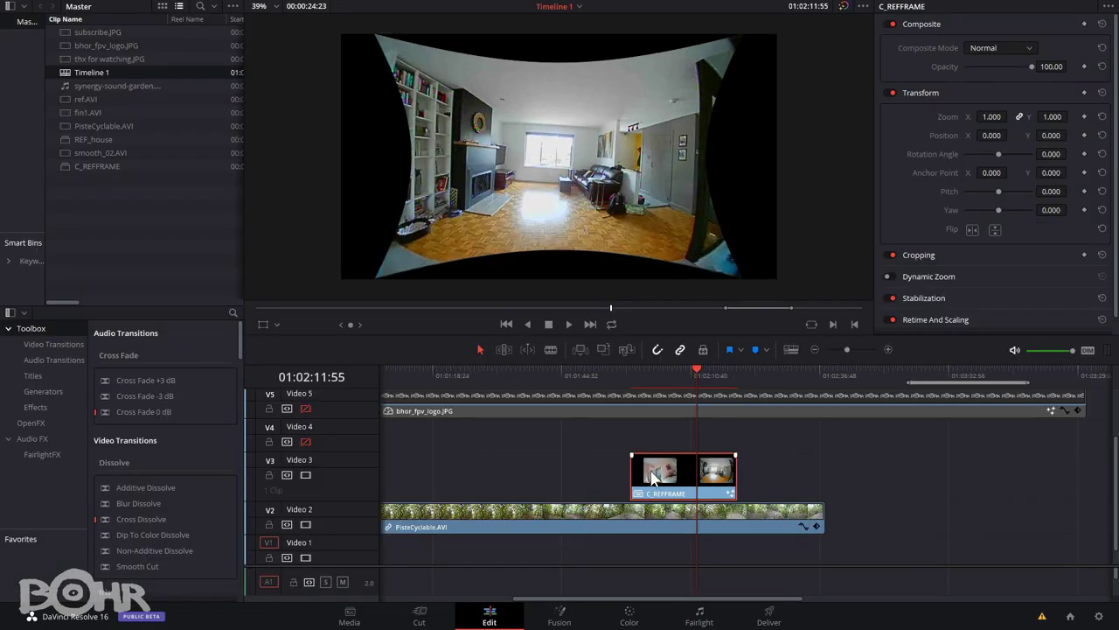
{"action": "scroll", "coordinate": [652, 475], "scroll_direction": "left", "scroll_amount": 1}
{"action": "left_click", "coordinate": [305, 474]}
{"action": "scroll", "coordinate": [614, 501], "scroll_direction": "left", "scroll_amount": 3}
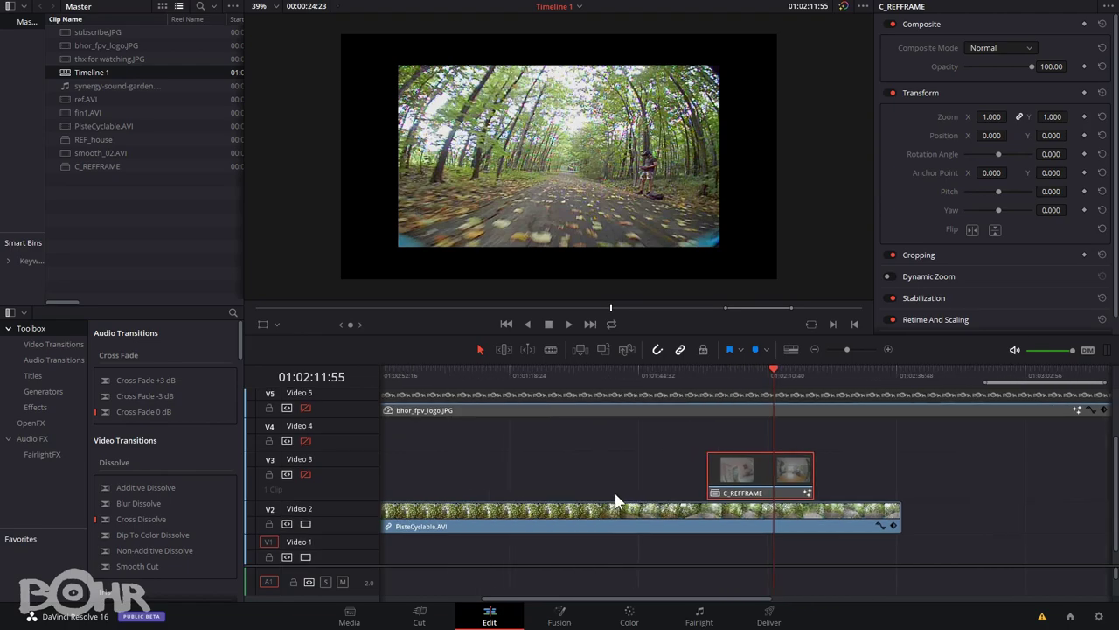
{"action": "key", "text": "Up"}
Replace the Video 2 clip with a fresh PisteCyclable.AVI from the media pool
{"action": "left_click", "coordinate": [655, 525]}
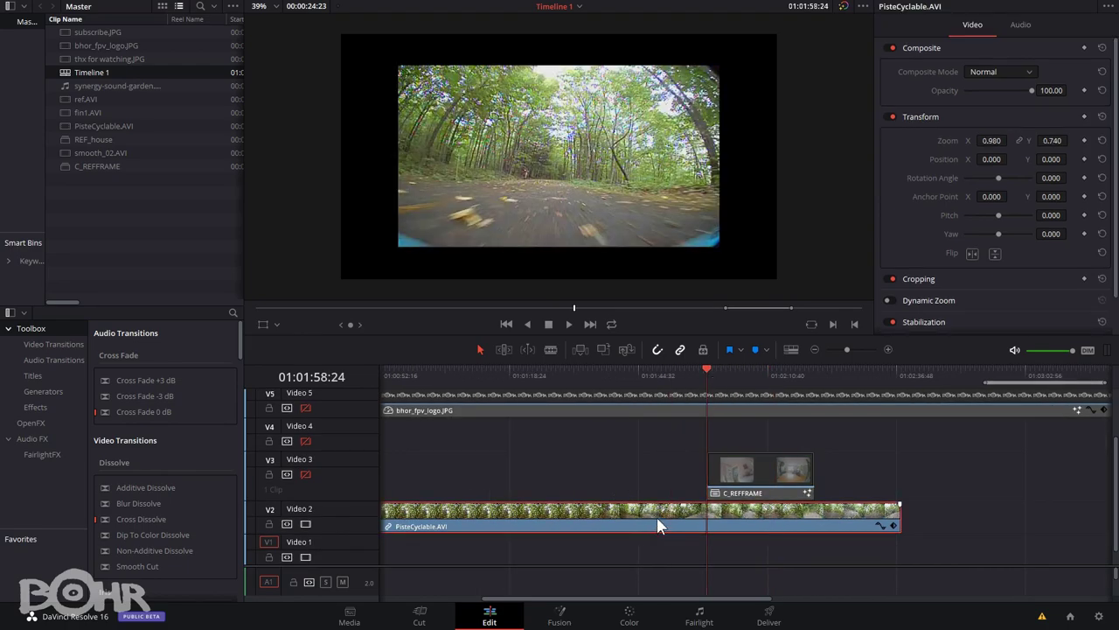
{"action": "scroll", "coordinate": [674, 523], "scroll_direction": "left", "scroll_amount": 1}
{"action": "key", "text": "Delete"}
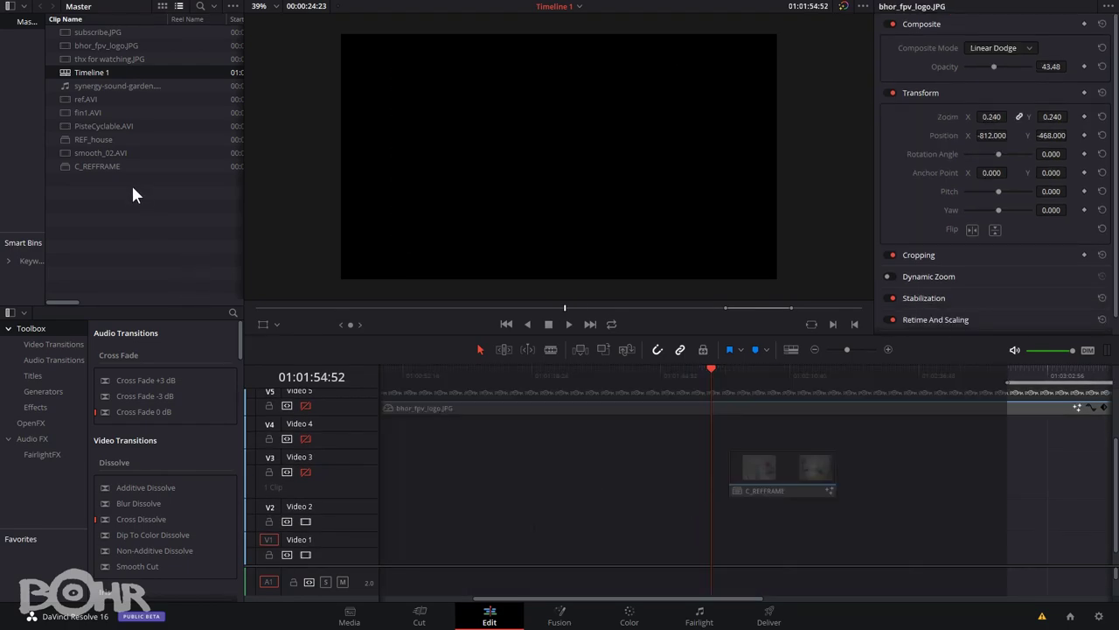
{"action": "left_click_drag", "start_coordinate": [92, 128], "coordinate": [468, 506]}
{"action": "scroll", "coordinate": [735, 446], "scroll_direction": "right", "scroll_amount": 3}
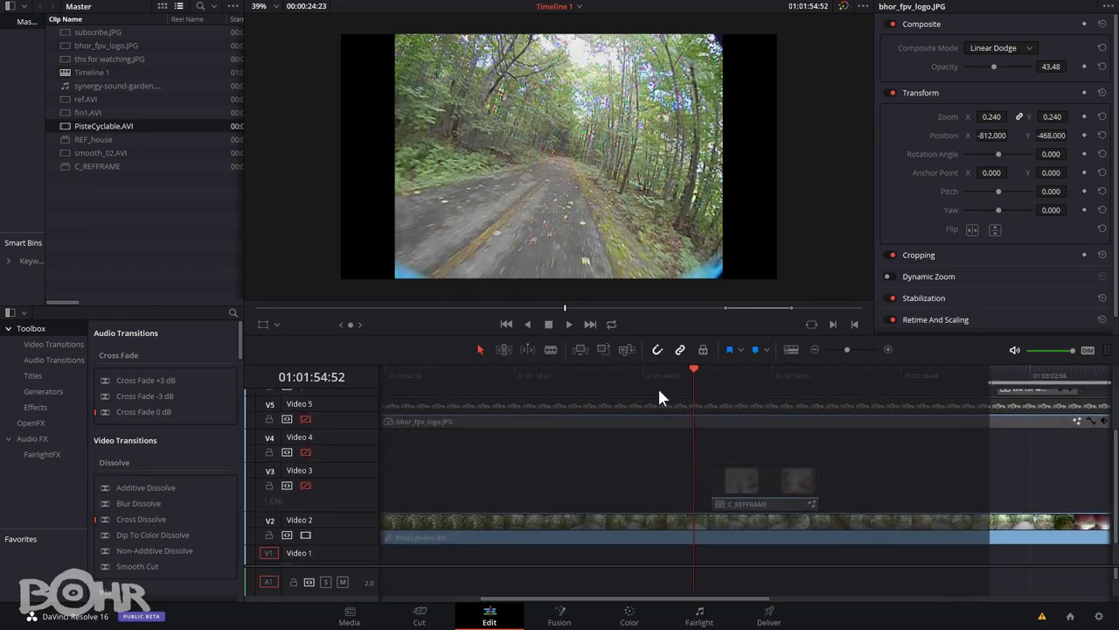
Start a new compound clip from the Video 2 PisteCyclable clip, naming it C_Woods
{"action": "left_click", "coordinate": [679, 517]}
{"action": "left_click", "coordinate": [713, 374]}
{"action": "left_click_drag", "start_coordinate": [712, 374], "coordinate": [688, 375]}
{"action": "left_click", "coordinate": [658, 458]}
{"action": "left_click", "coordinate": [683, 536]}
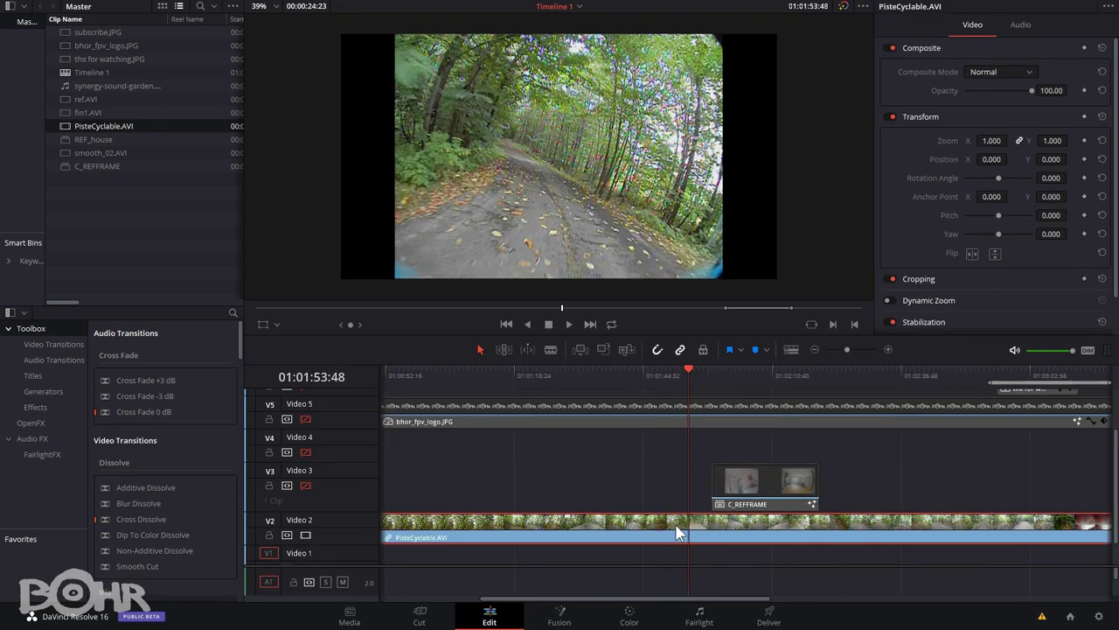
{"action": "right_click", "coordinate": [680, 529]}
{"action": "left_click", "coordinate": [755, 168]}
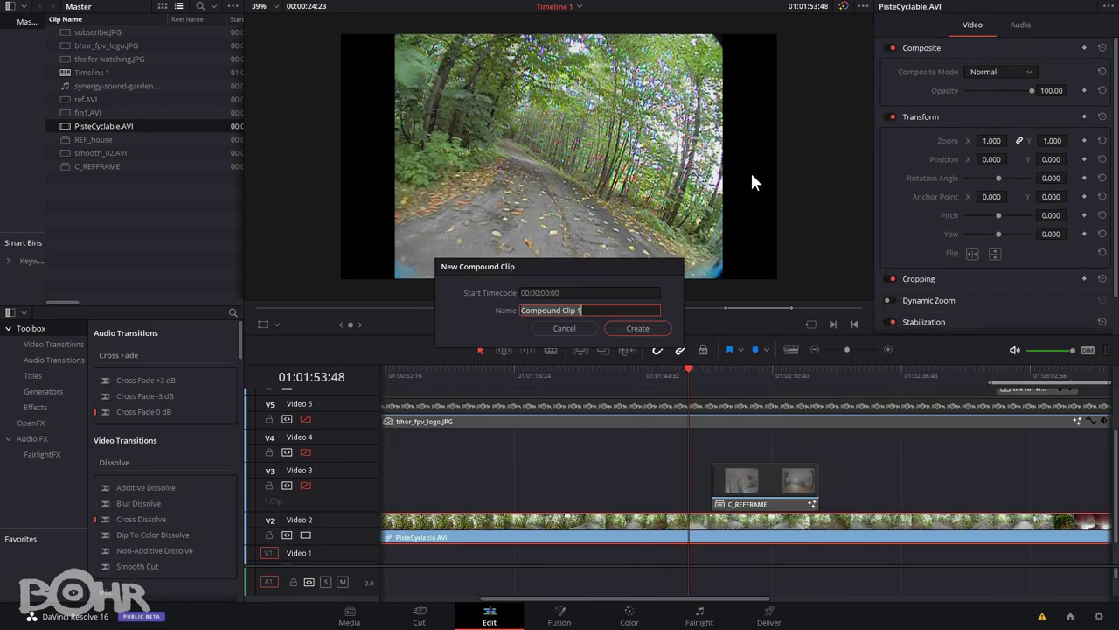
{"action": "type", "text": "C_Woods"}
Create C_Woods and, inside it, shrink the PisteCyclable.AVI zoom to about 0.83
{"action": "key", "text": "Return"}
{"action": "right_click", "coordinate": [708, 528]}
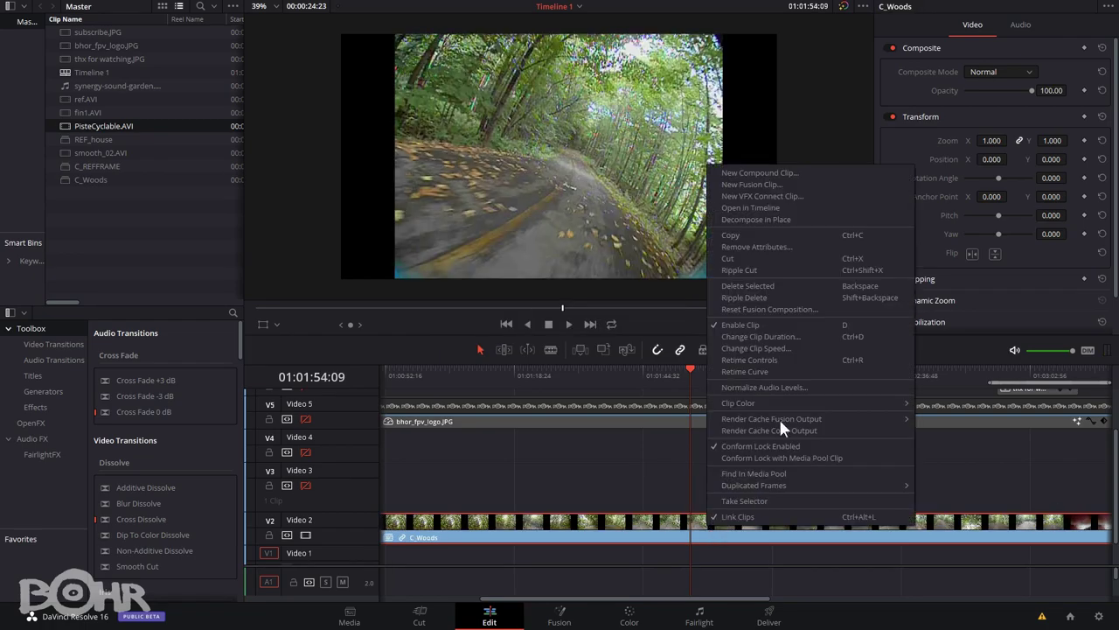
{"action": "left_click", "coordinate": [753, 207]}
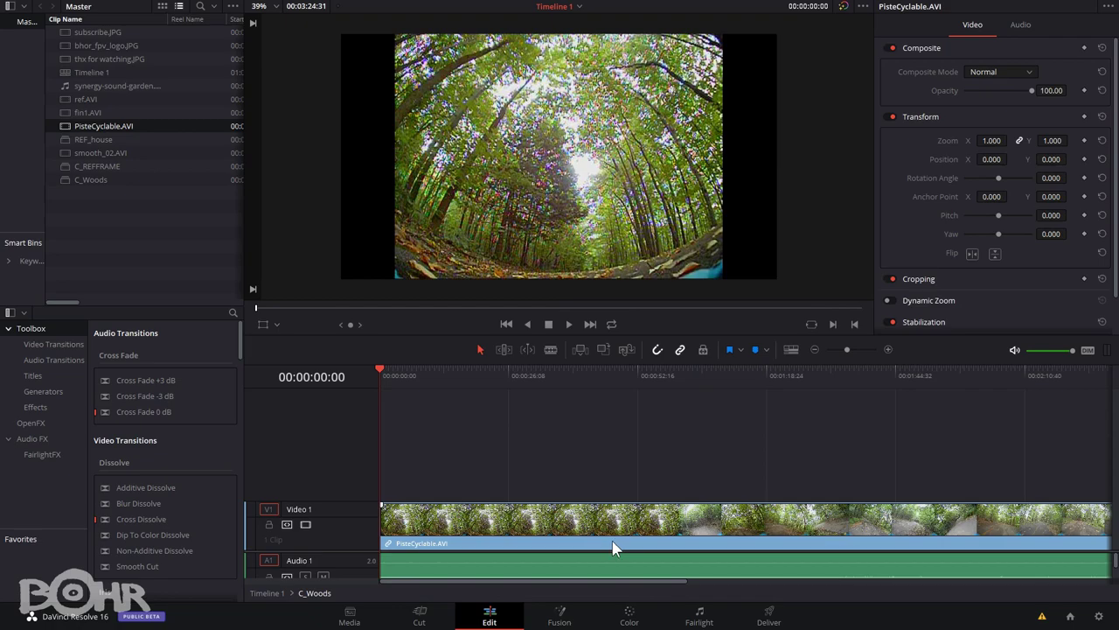
{"action": "left_click", "coordinate": [513, 540]}
{"action": "mouse_move", "coordinate": [1001, 141]}
{"action": "left_mouse_down"}
{"action": "mouse_move", "coordinate": [948, 141]}
{"action": "mouse_move", "coordinate": [1005, 140]}
{"action": "left_mouse_up"}
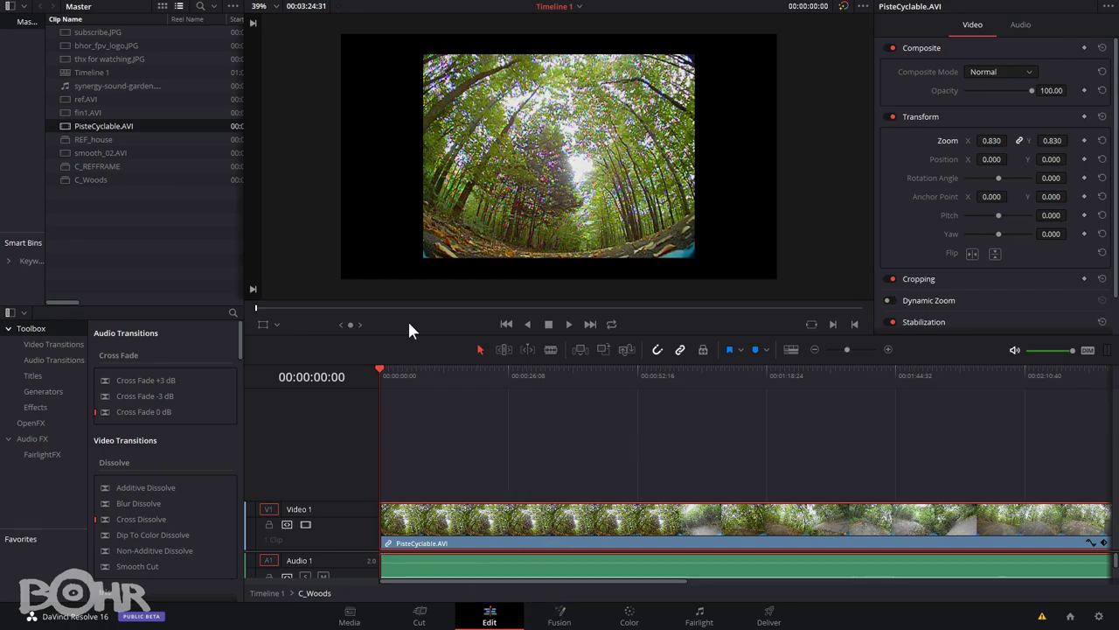
Return to Timeline 1, re-enable Video 3, and inspect the REF_house clip inside C_REFFRAME
{"action": "double_click", "coordinate": [92, 72]}
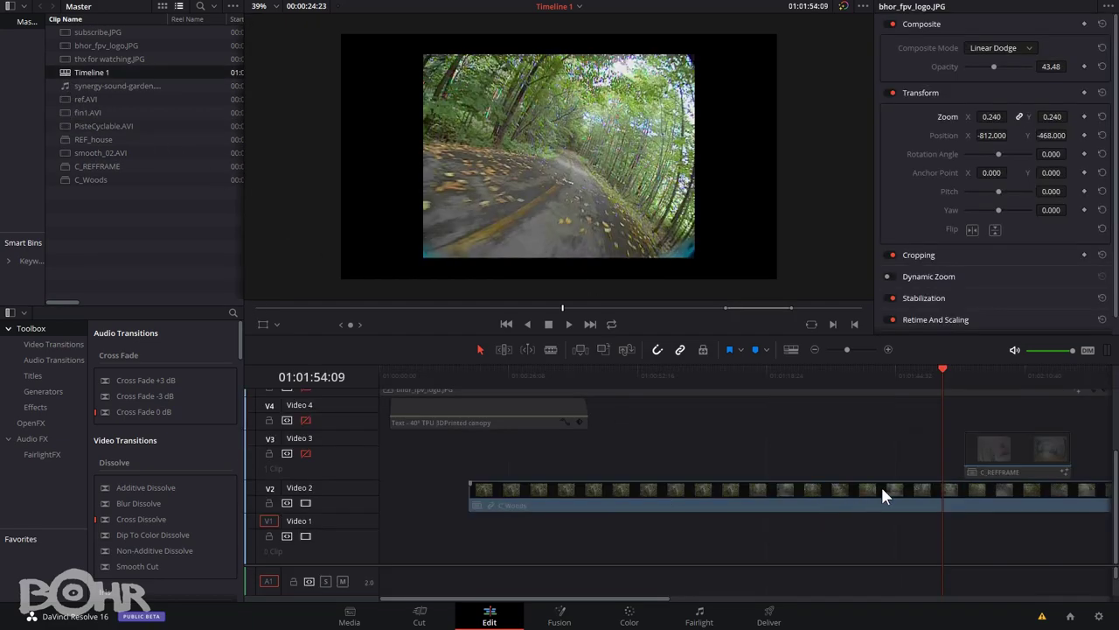
{"action": "left_click", "coordinate": [305, 454]}
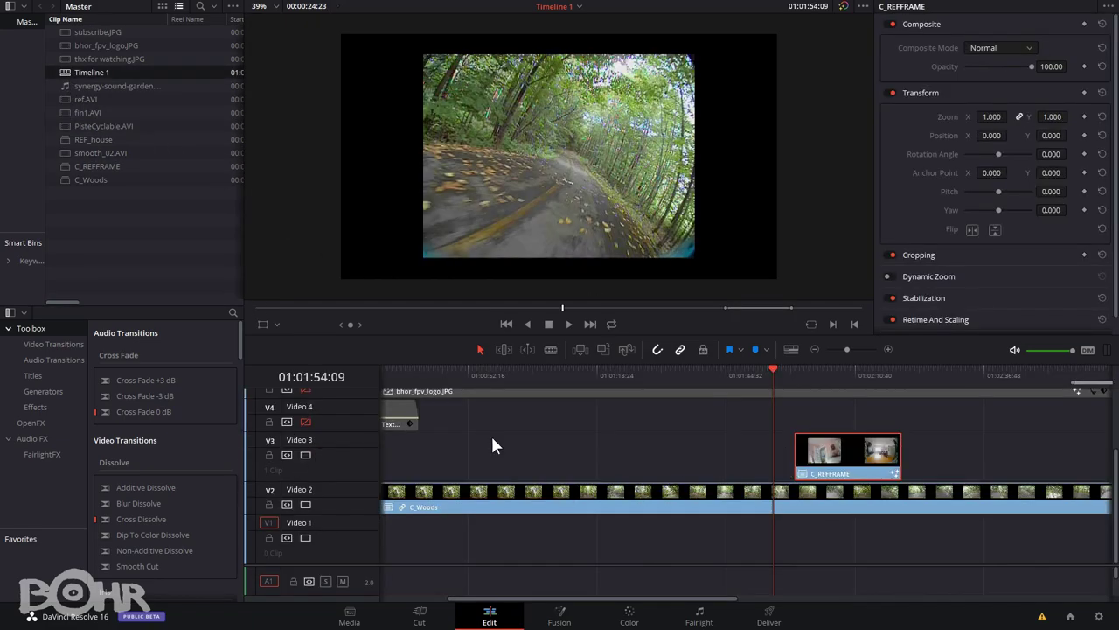
{"action": "right_click", "coordinate": [854, 448]}
{"action": "left_click", "coordinate": [897, 162]}
{"action": "left_click", "coordinate": [426, 536]}
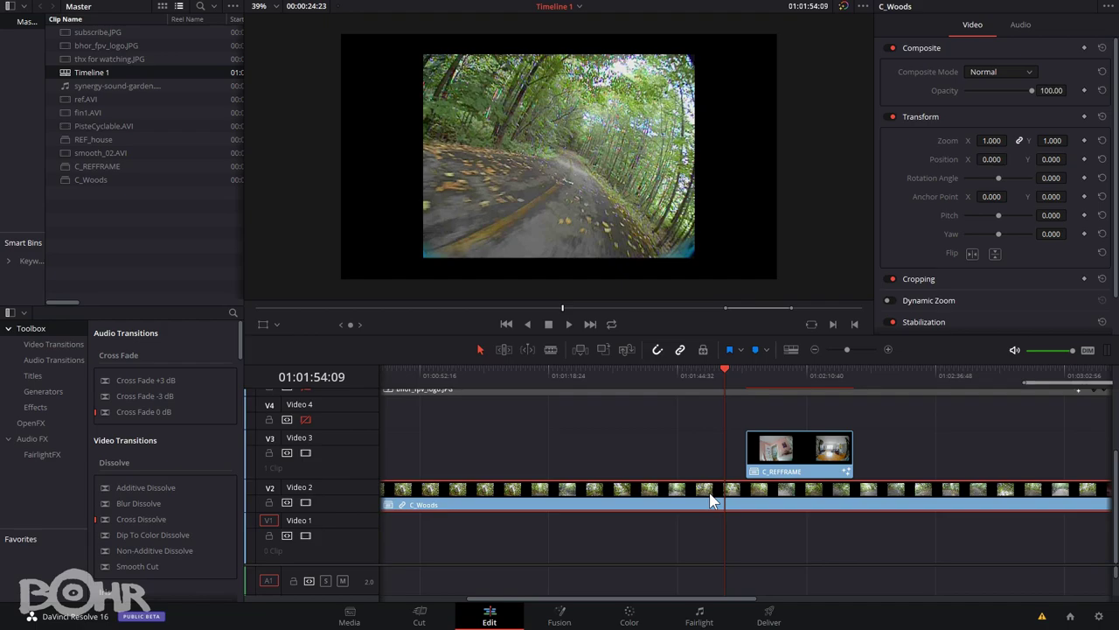
Set the footage zoom inside C_Woods to 0.780, then return to Timeline 1
{"action": "double_click", "coordinate": [710, 500]}
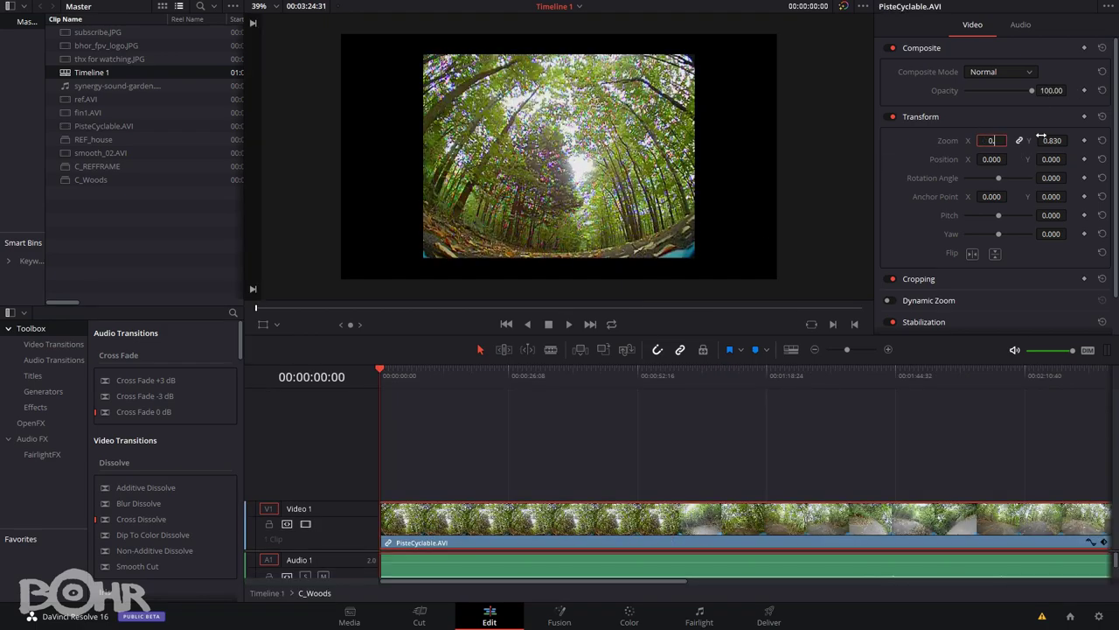
{"action": "type", "text": "78"}
{"action": "key", "text": "Return"}
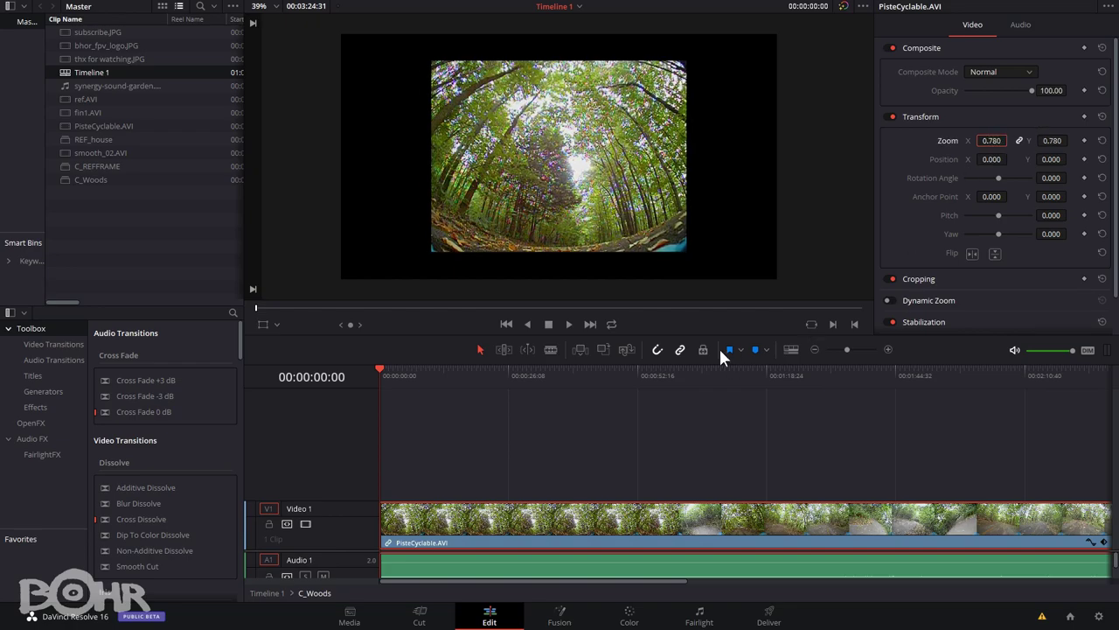
{"action": "double_click", "coordinate": [64, 70]}
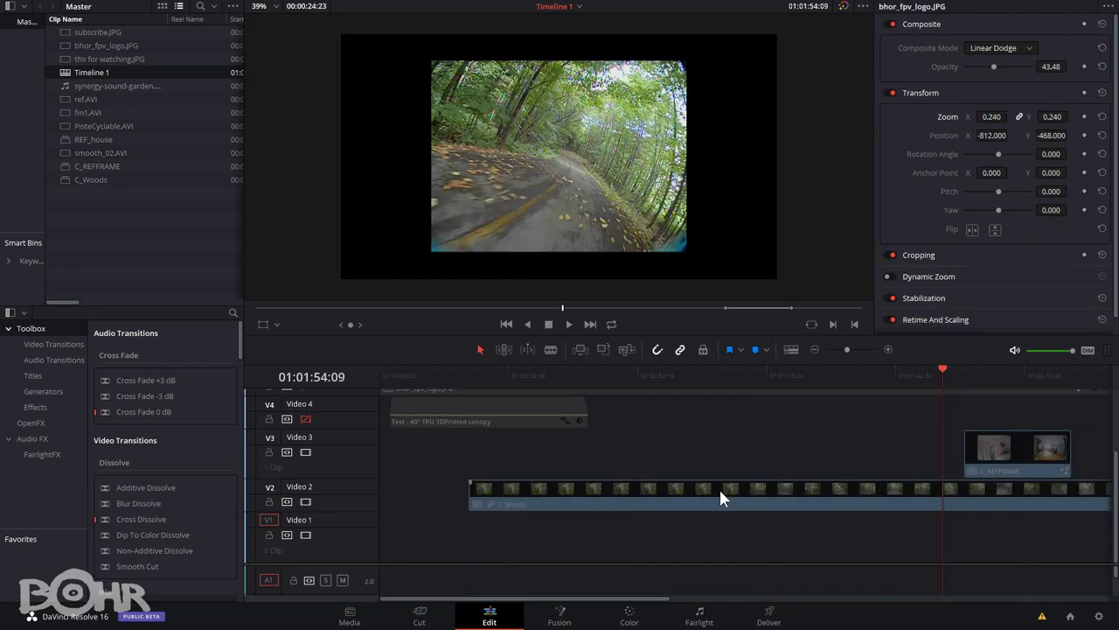
{"action": "left_click", "coordinate": [720, 494]}
{"action": "scroll", "coordinate": [861, 437], "scroll_direction": "right", "scroll_amount": 3}
{"action": "left_click", "coordinate": [560, 617]}
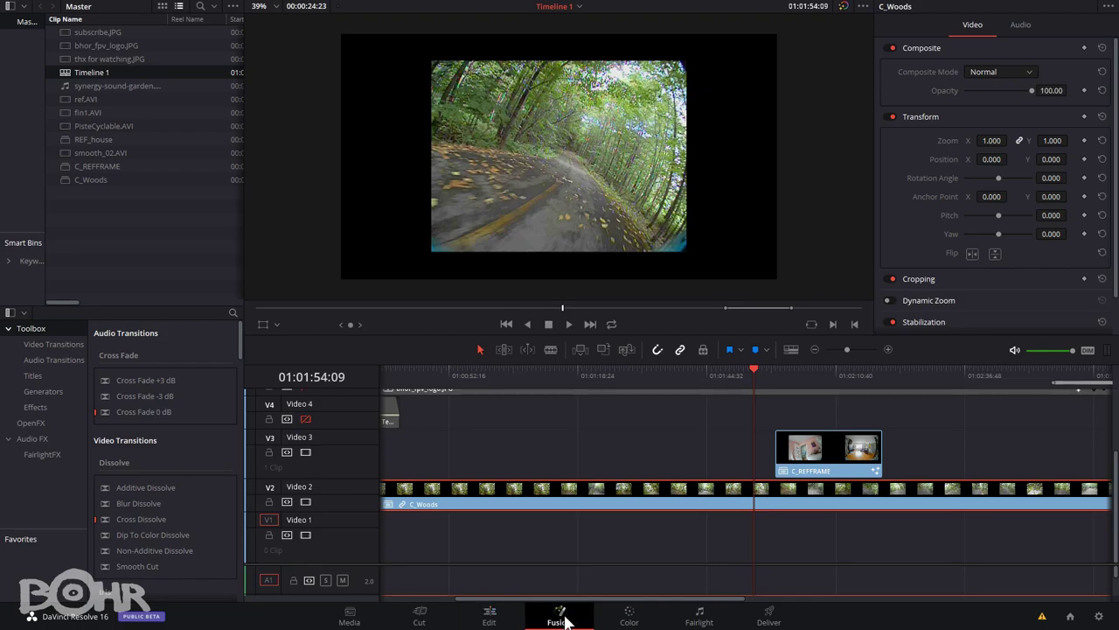
{"action": "right_click", "coordinate": [167, 448]}
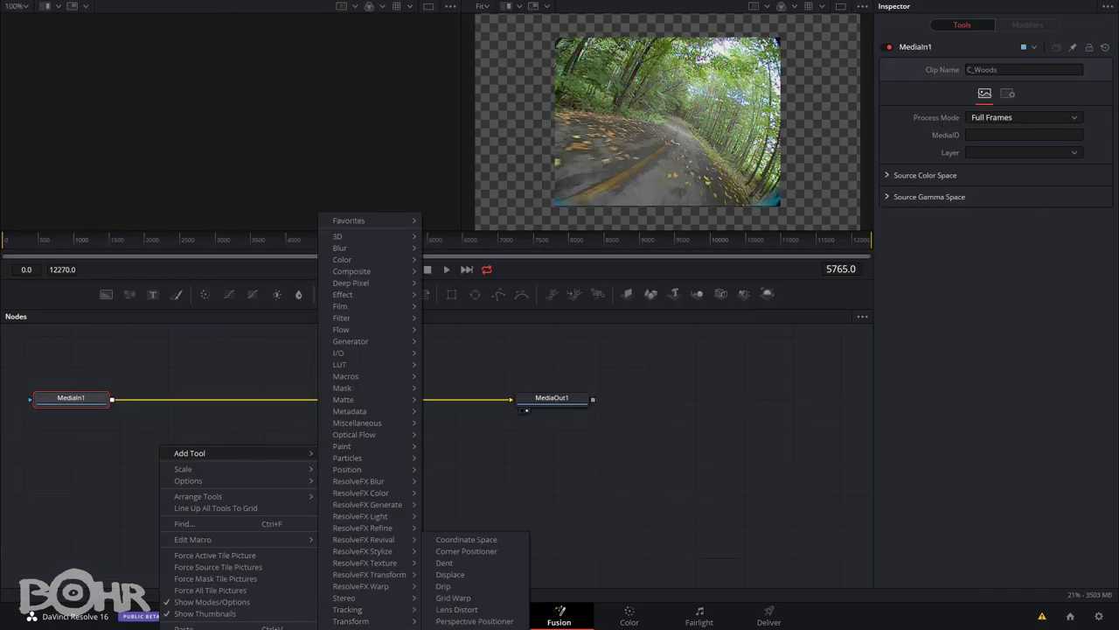
{"action": "left_click", "coordinate": [494, 612]}
{"action": "right_click", "coordinate": [172, 437]}
{"action": "mouse_move", "coordinate": [241, 407]}
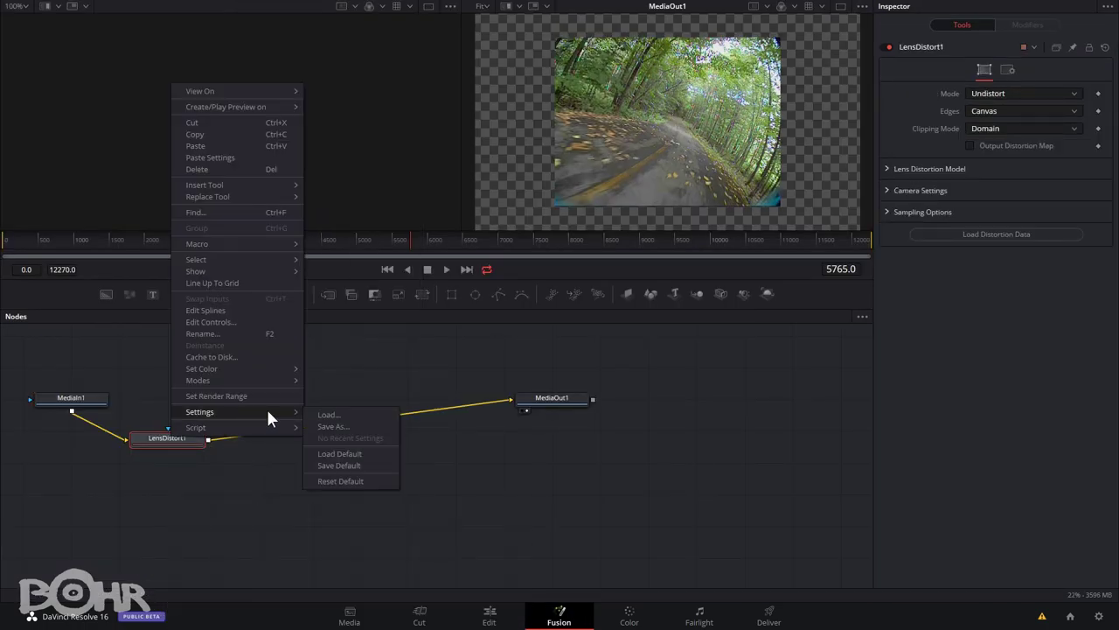
{"action": "left_click", "coordinate": [325, 415]}
{"action": "left_click", "coordinate": [179, 134]}
{"action": "left_click", "coordinate": [460, 297]}
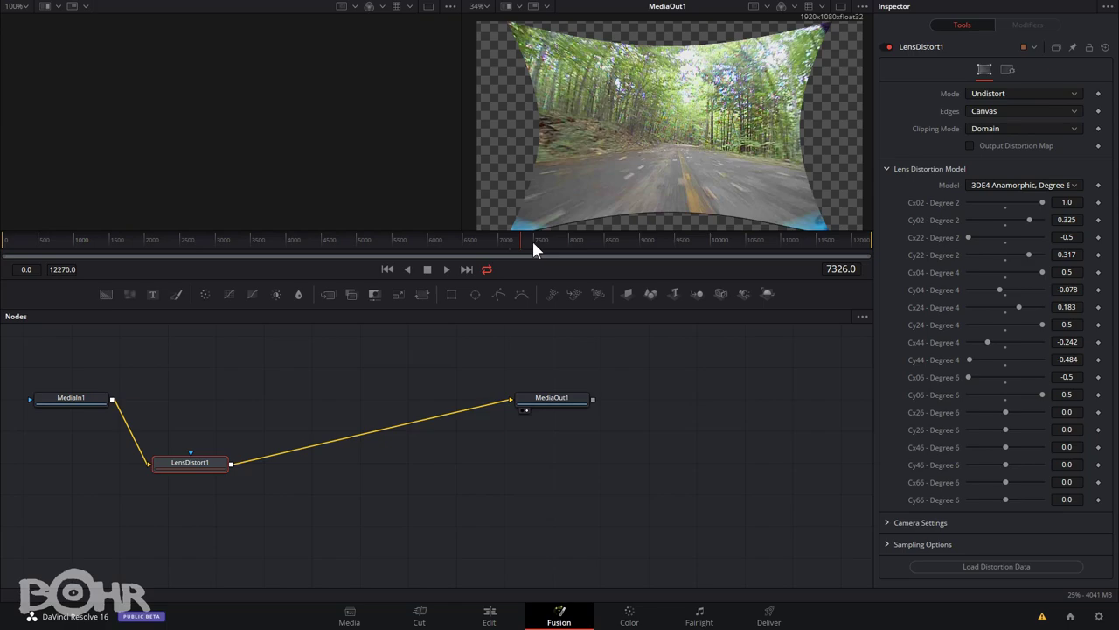
{"action": "left_click_drag", "start_coordinate": [531, 241], "coordinate": [514, 244]}
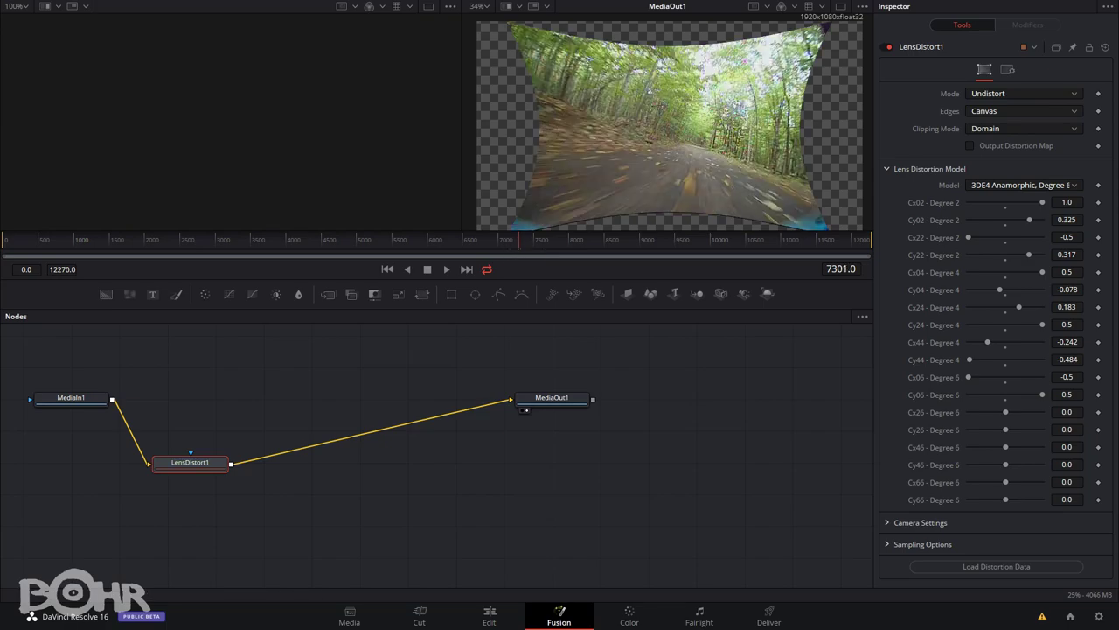
{"action": "left_click_drag", "start_coordinate": [503, 243], "coordinate": [540, 243]}
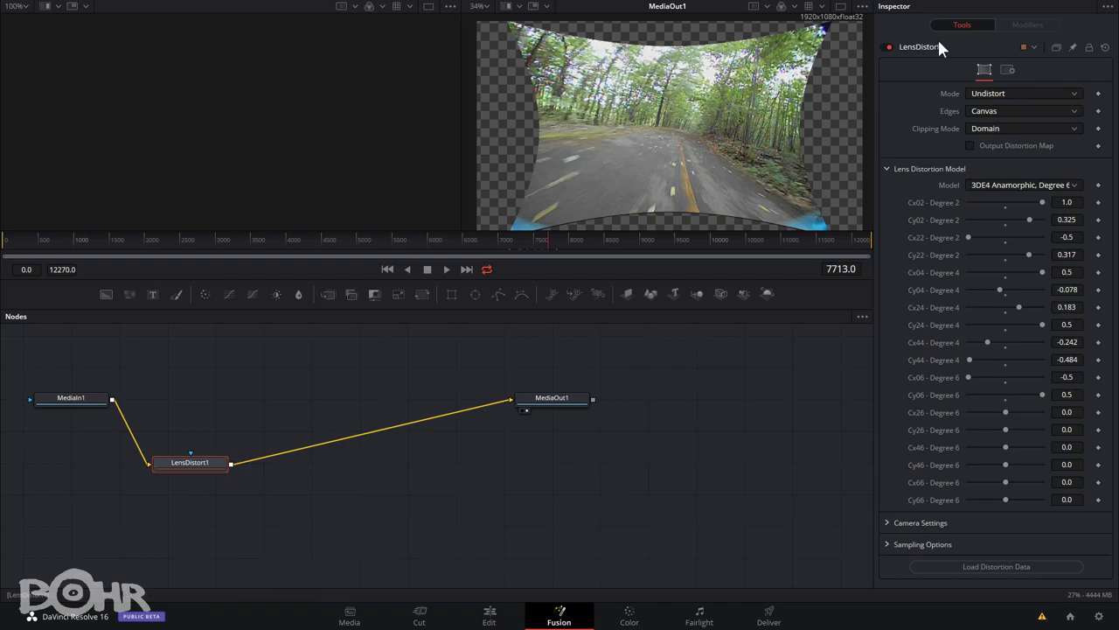
{"action": "left_click", "coordinate": [889, 47]}
{"action": "left_click", "coordinate": [890, 48]}
{"action": "left_click", "coordinate": [889, 48]}
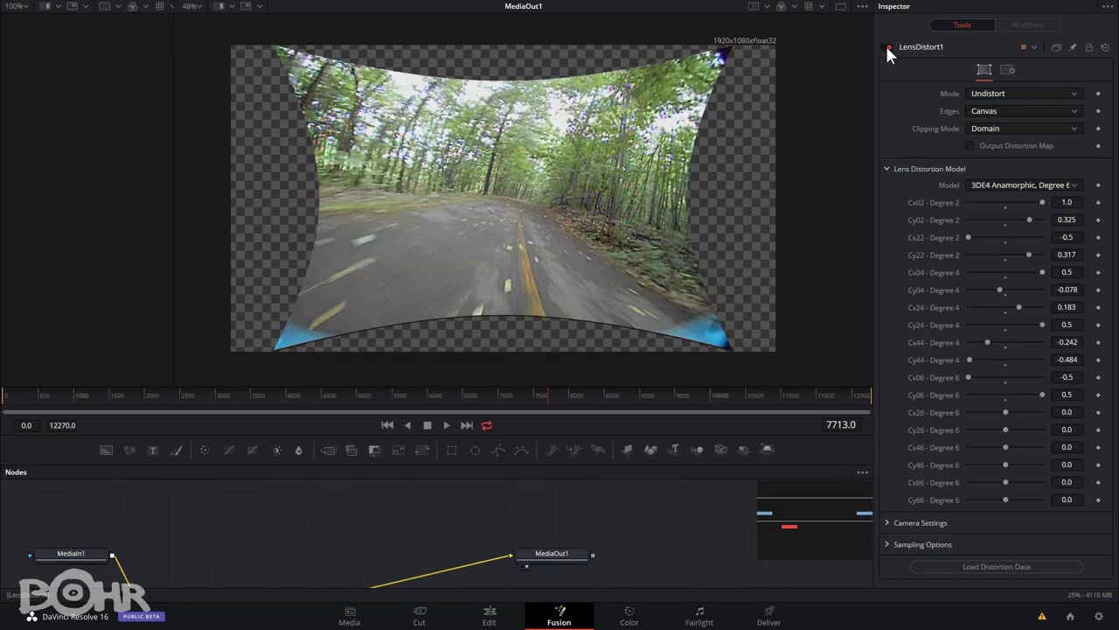
{"action": "left_click", "coordinate": [886, 46]}
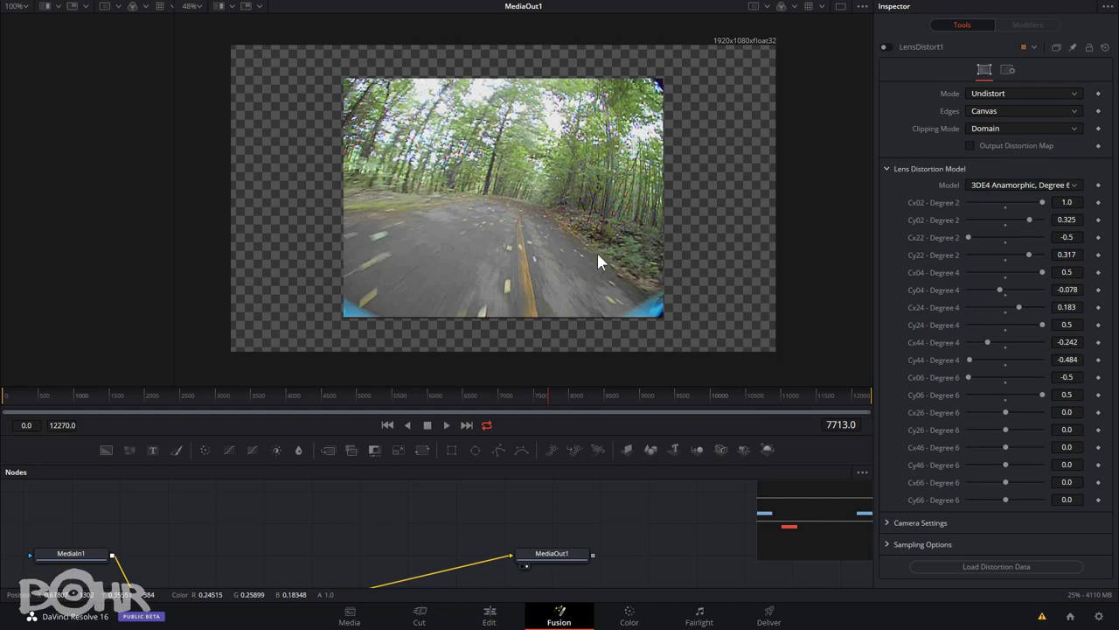
{"action": "left_click", "coordinate": [886, 45]}
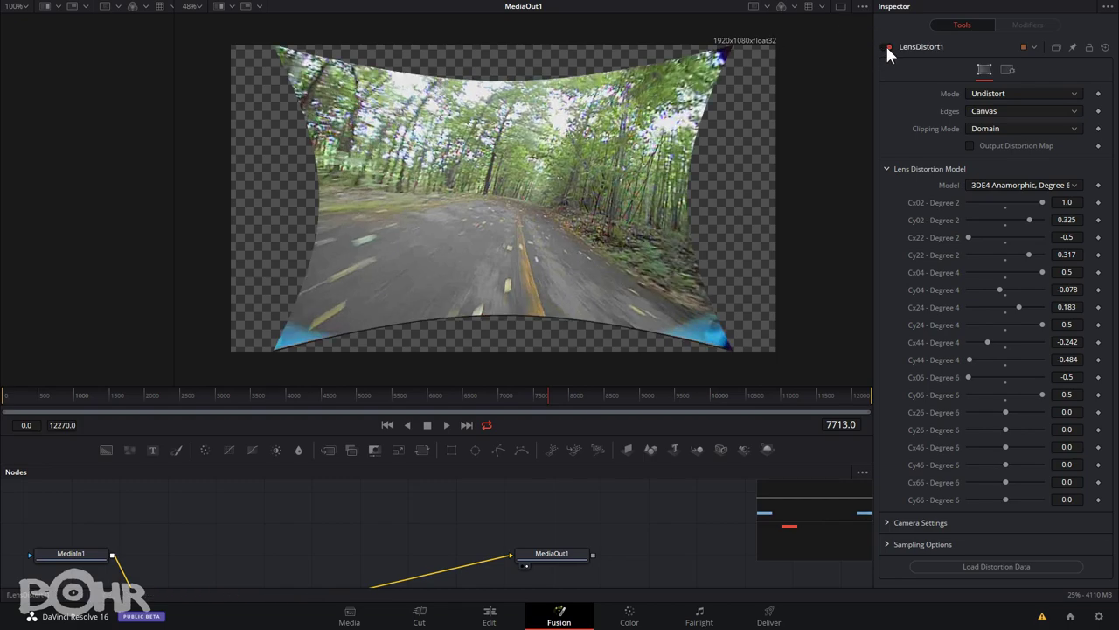
{"action": "left_click", "coordinate": [886, 45]}
{"action": "left_click", "coordinate": [886, 46]}
{"action": "left_click", "coordinate": [886, 45]}
{"action": "left_click", "coordinate": [886, 46]}
{"action": "left_click", "coordinate": [885, 46]}
{"action": "left_click", "coordinate": [886, 45]}
On the Edit page, disable the Video 3 C_REFFRAME track and move to later woods frames
{"action": "left_click", "coordinate": [489, 618]}
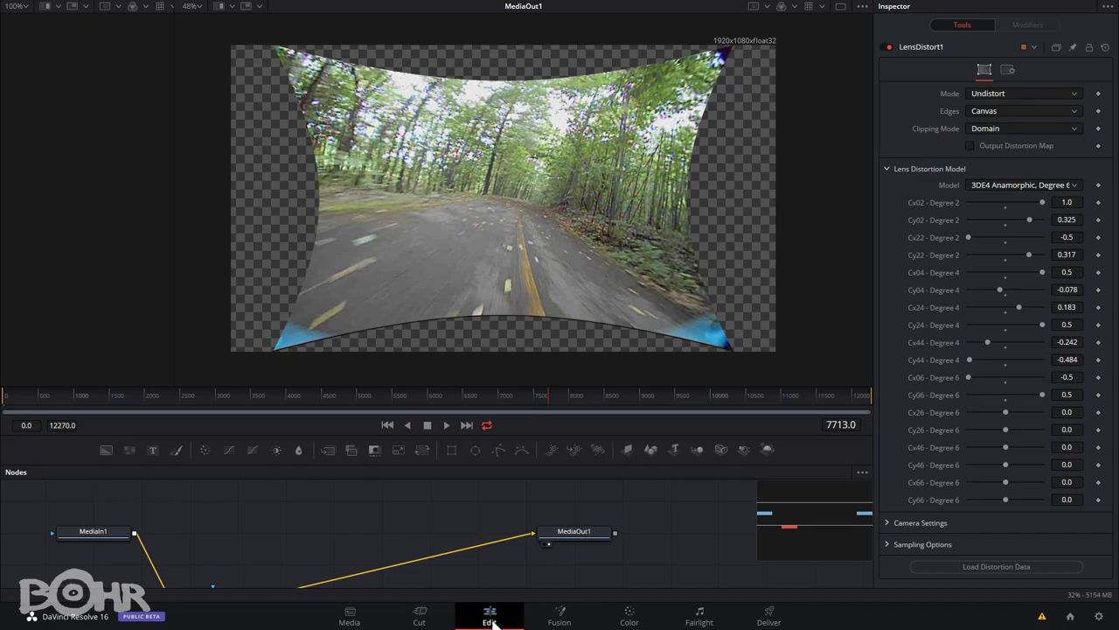
{"action": "left_click", "coordinate": [793, 373]}
{"action": "left_click", "coordinate": [859, 374]}
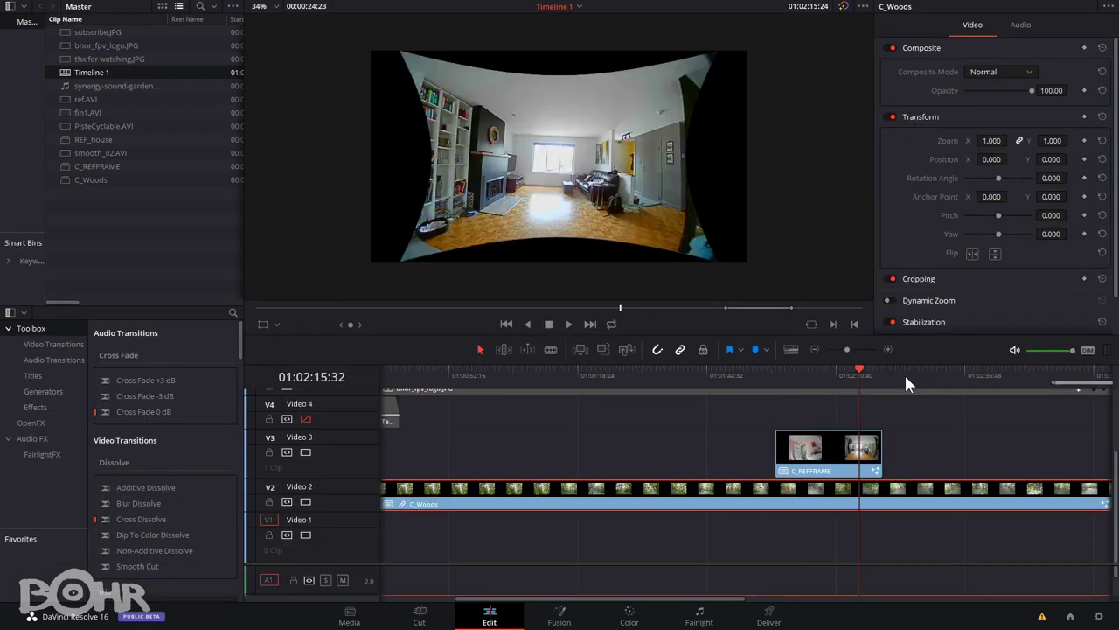
{"action": "left_click", "coordinate": [305, 452]}
{"action": "scroll", "coordinate": [857, 462], "scroll_direction": "up", "scroll_amount": 1}
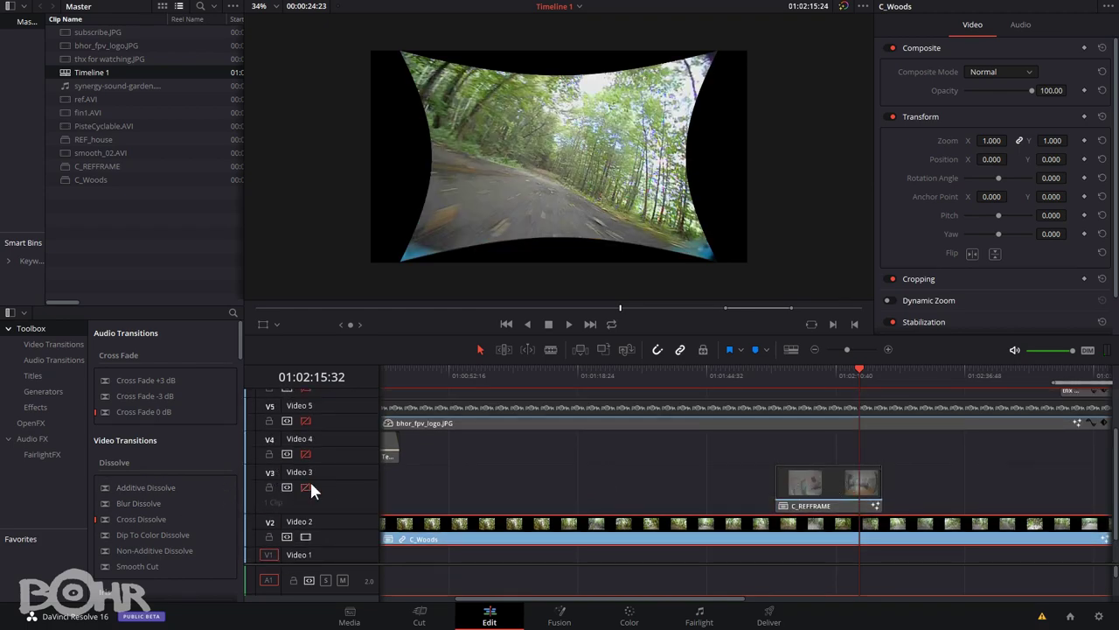
{"action": "scroll", "coordinate": [670, 496], "scroll_direction": "down", "scroll_amount": 1}
{"action": "left_click", "coordinate": [866, 371]}
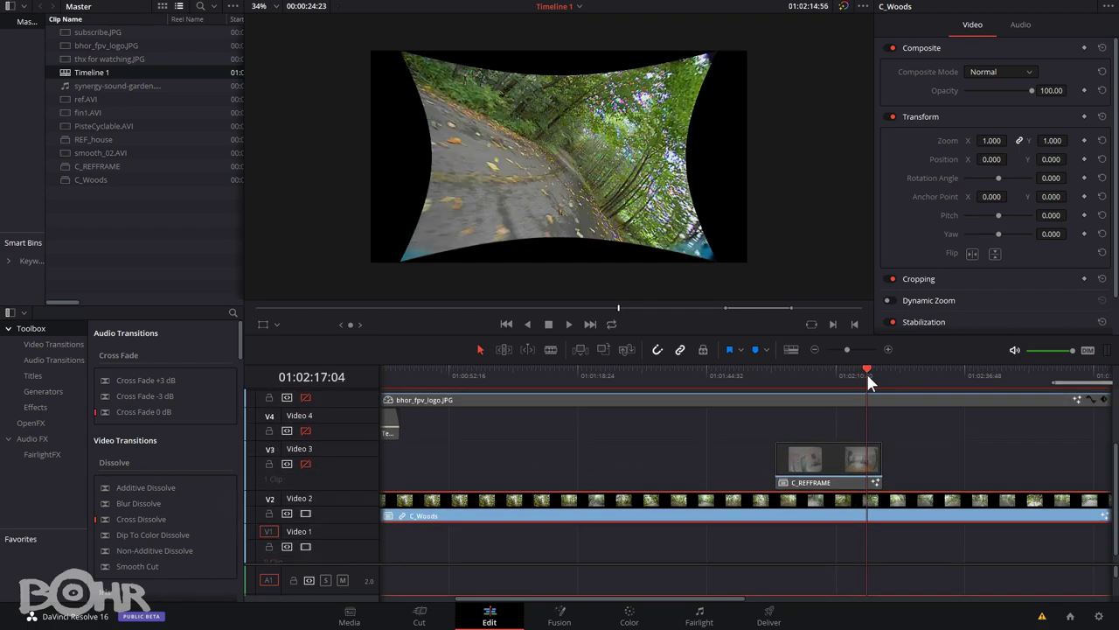
{"action": "left_click", "coordinate": [879, 370]}
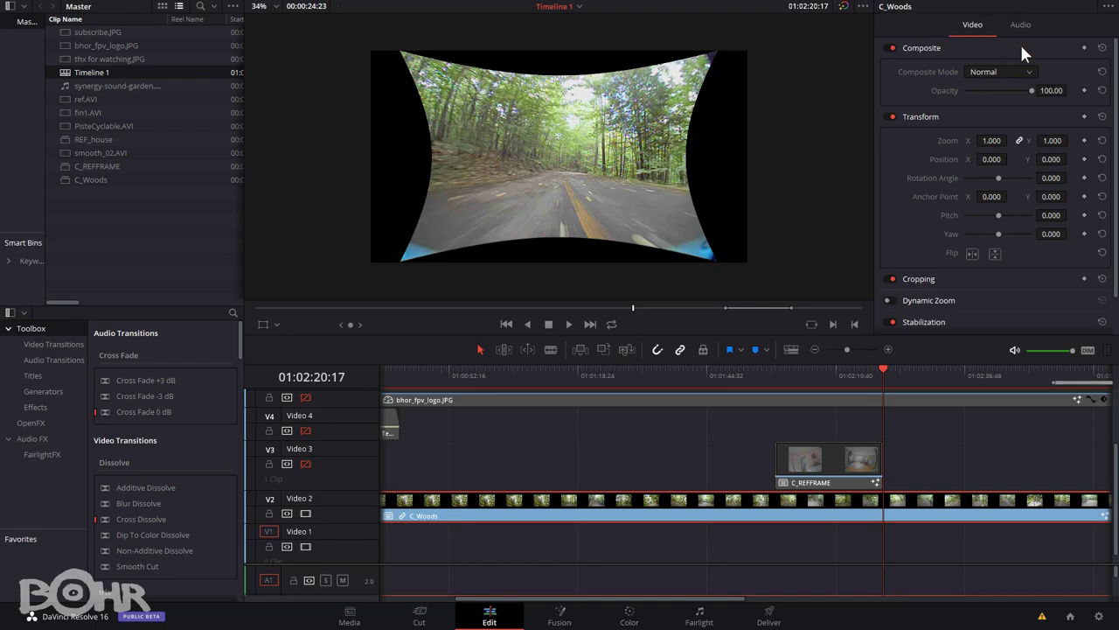
{"action": "scroll", "coordinate": [973, 220], "scroll_direction": "down", "scroll_amount": 1}
{"action": "scroll", "coordinate": [972, 220], "scroll_direction": "up", "scroll_amount": 1}
Set the C_Woods clip's horizontal position to 20
{"action": "left_click", "coordinate": [991, 159]}
{"action": "type", "text": "20"}
{"action": "key", "text": "Return"}
{"action": "left_click_drag", "start_coordinate": [982, 166], "coordinate": [1011, 176]}
Crop the left side of C_Woods to Crop Left 534.222
{"action": "scroll", "coordinate": [900, 246], "scroll_direction": "down", "scroll_amount": 1}
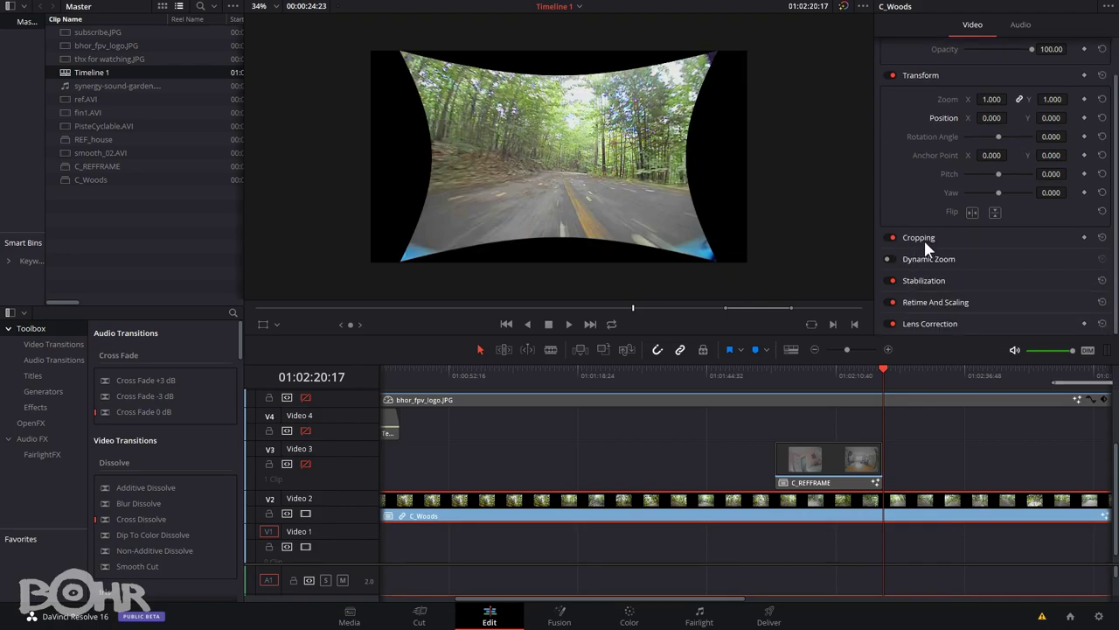
{"action": "left_click", "coordinate": [956, 236]}
{"action": "scroll", "coordinate": [973, 267], "scroll_direction": "down", "scroll_amount": 3}
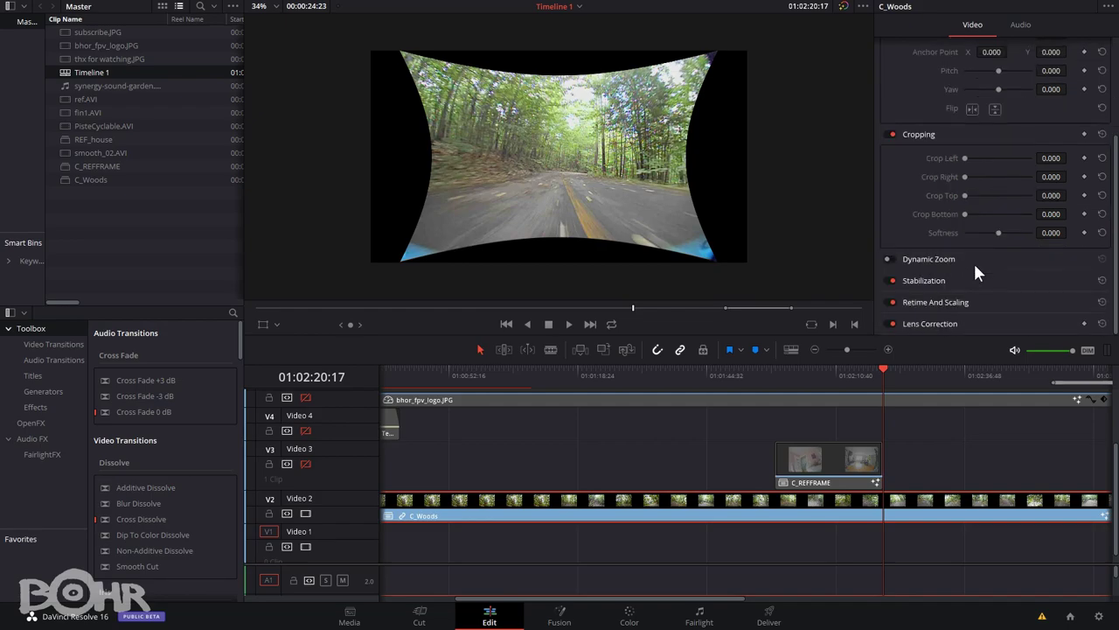
{"action": "mouse_move", "coordinate": [964, 157]}
{"action": "left_mouse_down"}
{"action": "mouse_move", "coordinate": [1004, 161]}
{"action": "mouse_move", "coordinate": [982, 159]}
{"action": "left_mouse_up"}
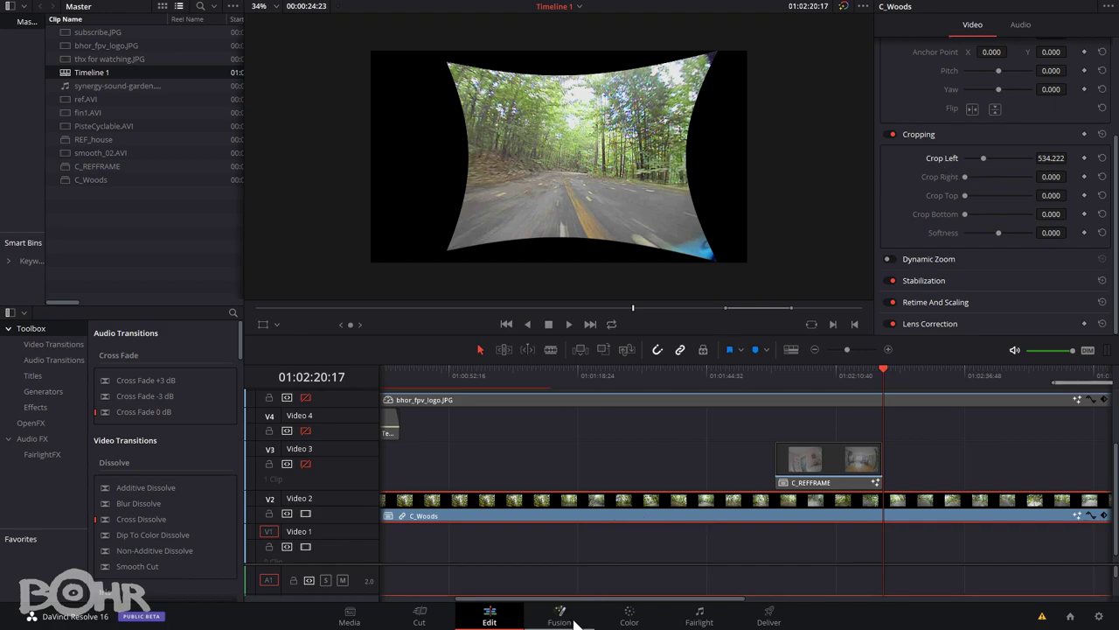
Reset Crop Left to zero and nest C_Woods in a compound clip named C_Woods_undistorted
{"action": "double_click", "coordinate": [994, 156]}
{"action": "right_click", "coordinate": [996, 146]}
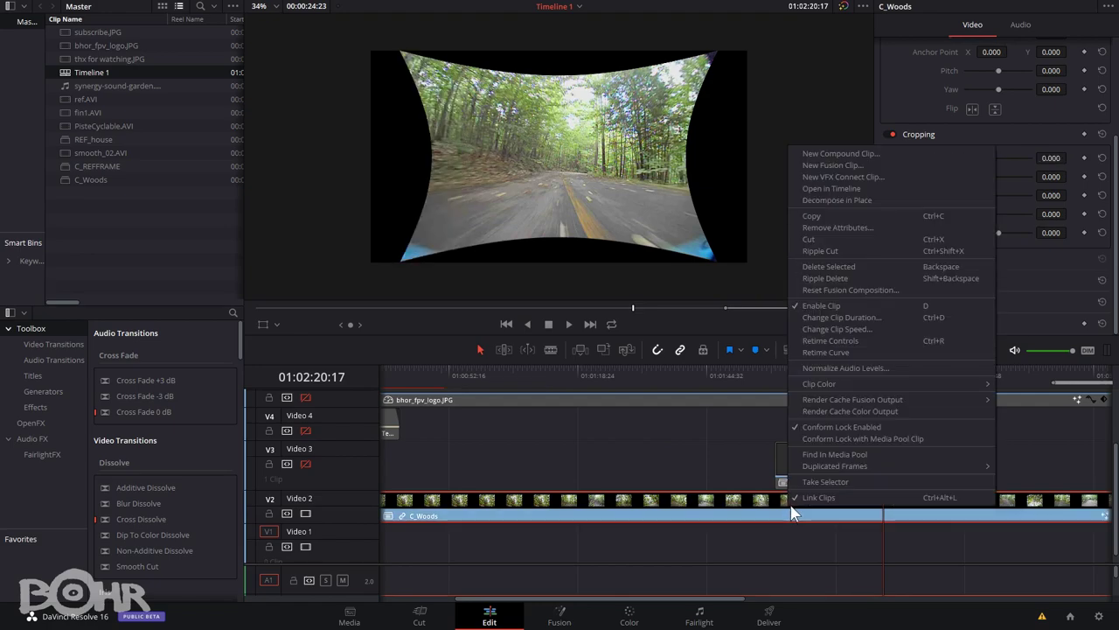
{"action": "left_click", "coordinate": [869, 152]}
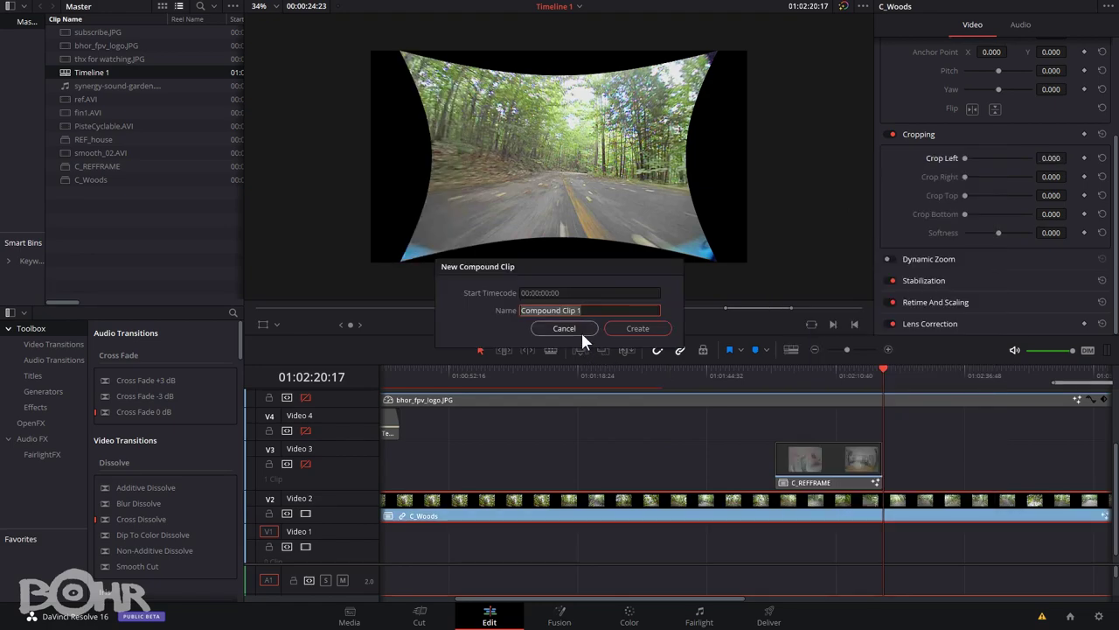
{"action": "type", "text": "C_Woods_und"}
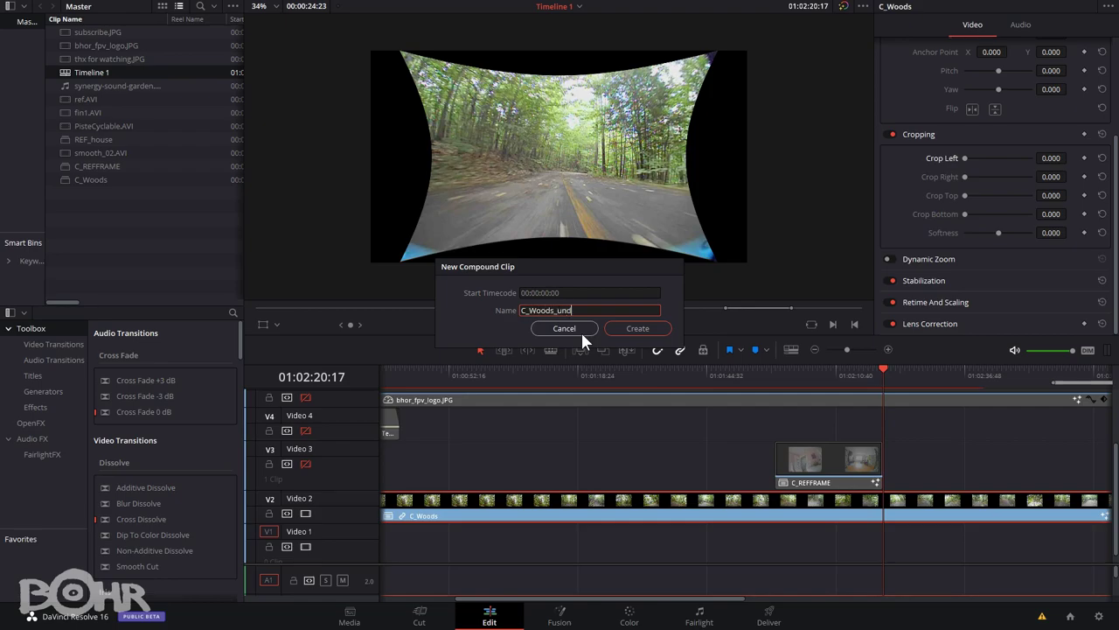
{"action": "type", "text": "istorted"}
{"action": "key", "text": "Return"}
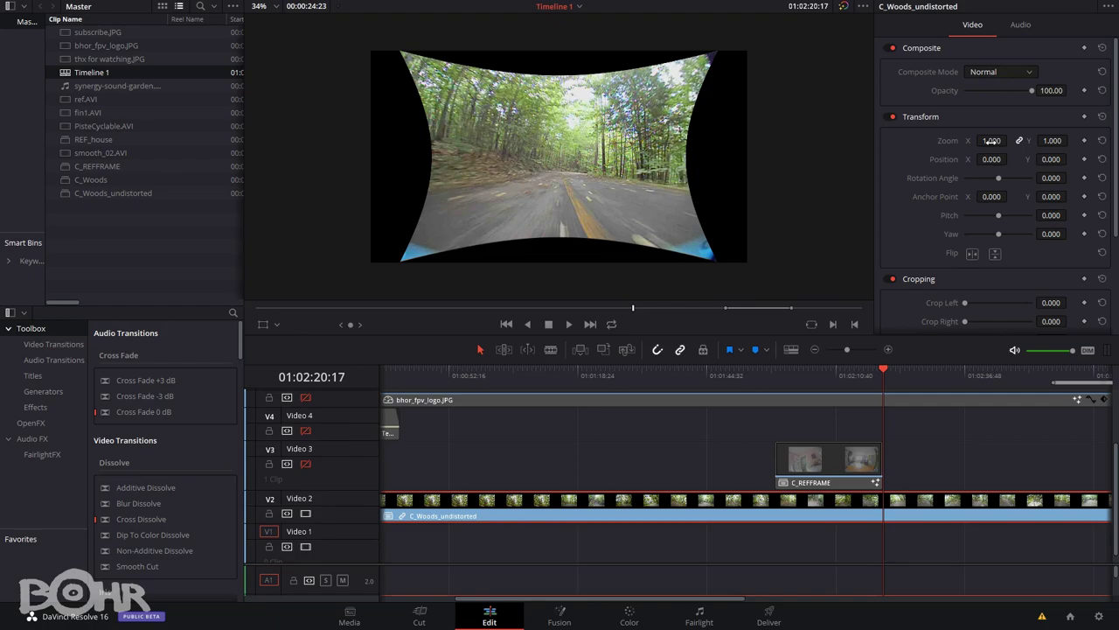
Set zoom to 1.060 and crop the left and right sides by 313
{"action": "mouse_move", "coordinate": [996, 145]}
{"action": "left_mouse_down"}
{"action": "mouse_move", "coordinate": [979, 142]}
{"action": "mouse_move", "coordinate": [1011, 140]}
{"action": "mouse_move", "coordinate": [993, 142]}
{"action": "left_mouse_up"}
{"action": "scroll", "coordinate": [971, 329], "scroll_direction": "down", "scroll_amount": 3}
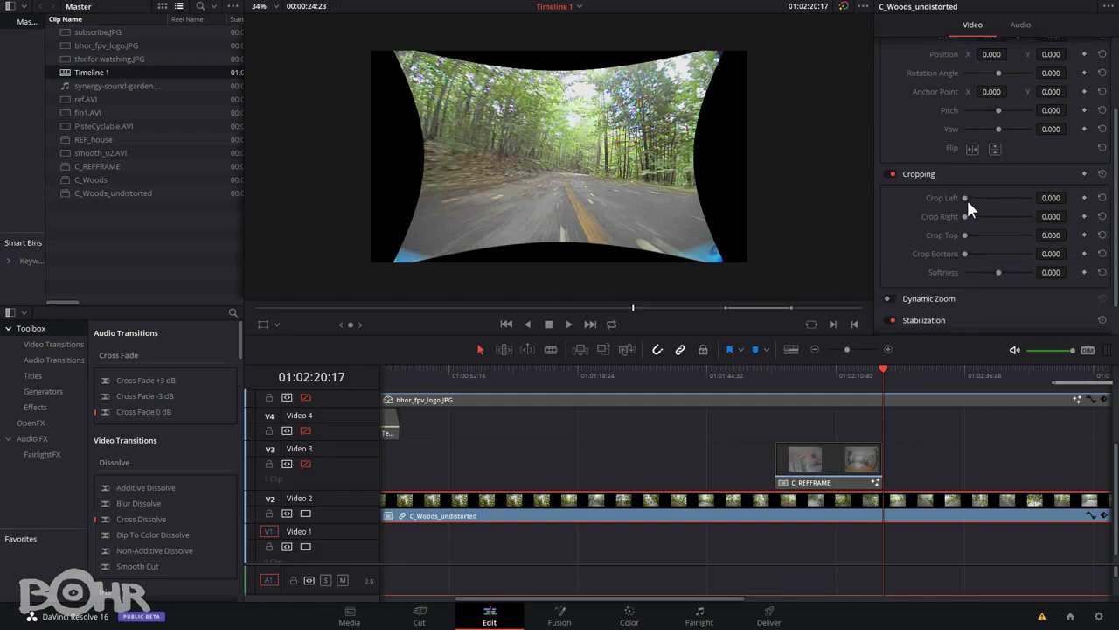
{"action": "left_click_drag", "start_coordinate": [966, 198], "coordinate": [977, 198]}
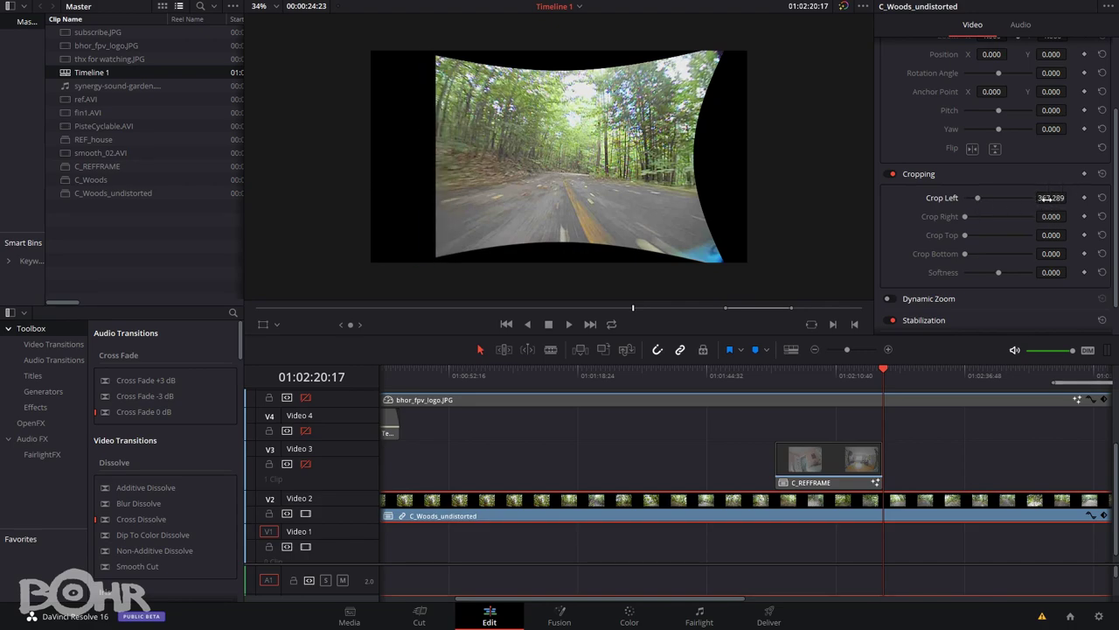
{"action": "left_click_drag", "start_coordinate": [1047, 199], "coordinate": [1056, 198]}
{"action": "type", "text": "313"}
{"action": "key", "text": "Tab"}
{"action": "type", "text": "131"}
{"action": "key", "text": "Return"}
Crop the top and bottom of the clip by about 127–129
{"action": "left_click_drag", "start_coordinate": [965, 235], "coordinate": [972, 234]}
{"action": "scroll", "coordinate": [640, 158], "scroll_direction": "up", "scroll_amount": 4}
{"action": "scroll", "coordinate": [639, 158], "scroll_direction": "up", "scroll_amount": 2}
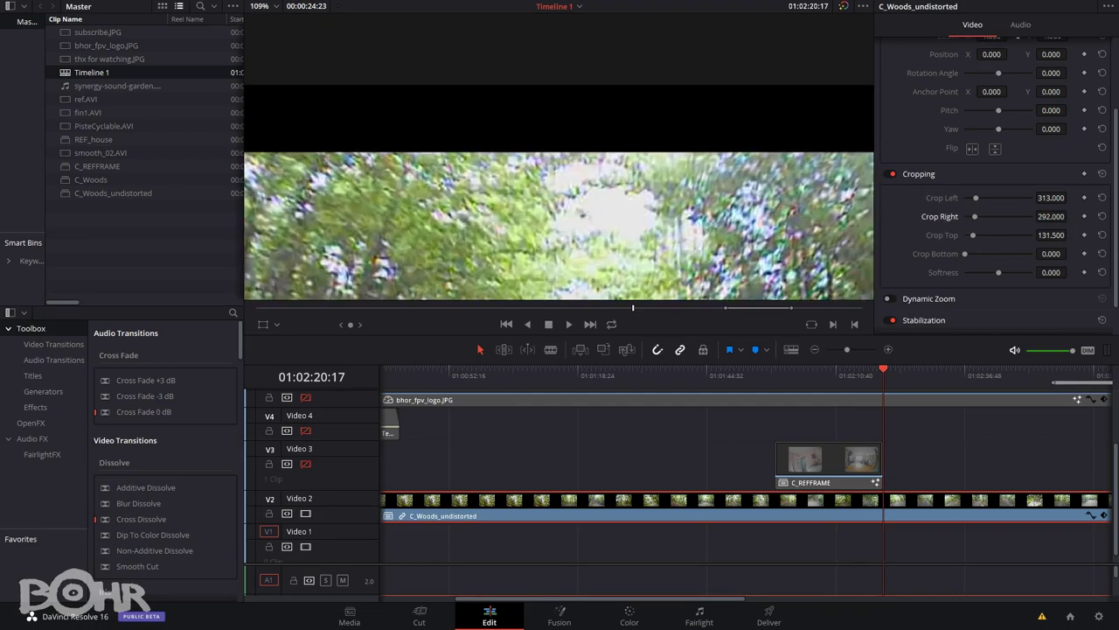
{"action": "left_click_drag", "start_coordinate": [1049, 235], "coordinate": [1071, 234]}
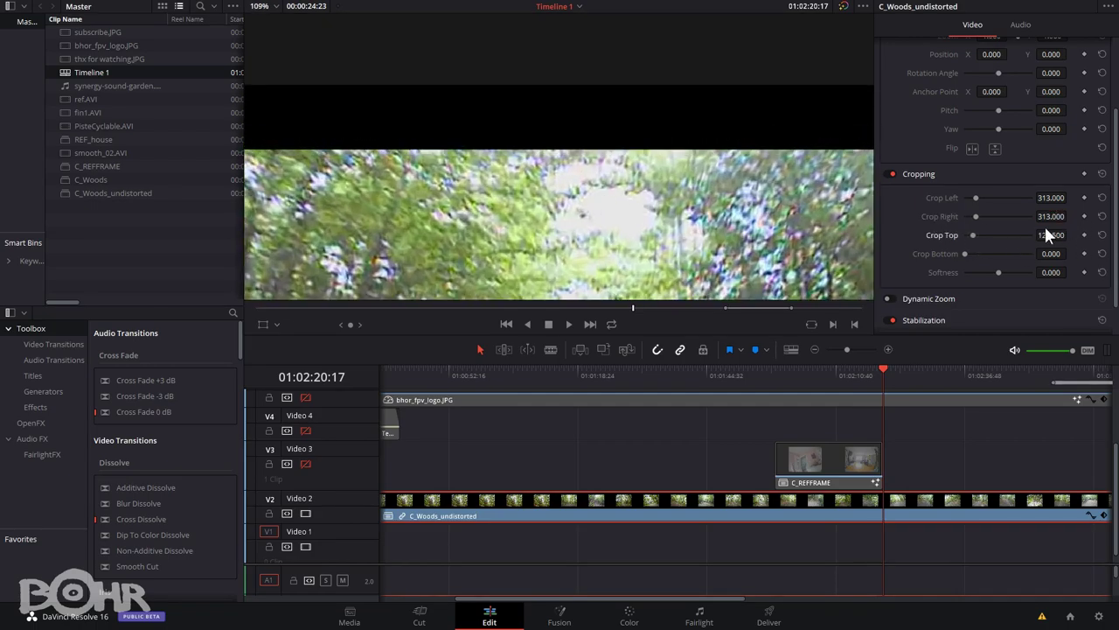
{"action": "type", "text": "127"}
{"action": "key", "text": "Tab"}
{"action": "type", "text": "127"}
{"action": "key", "text": "Return"}
Check the crop on several frames along the timeline
{"action": "scroll", "coordinate": [588, 223], "scroll_direction": "down", "scroll_amount": 4}
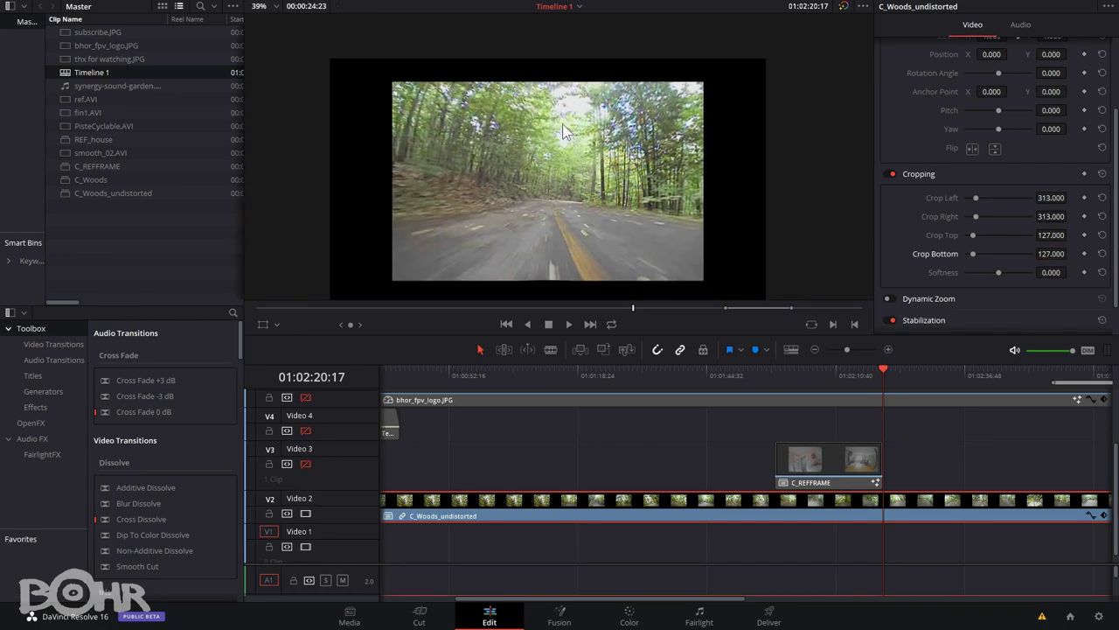
{"action": "left_click", "coordinate": [719, 373]}
{"action": "left_click", "coordinate": [777, 375]}
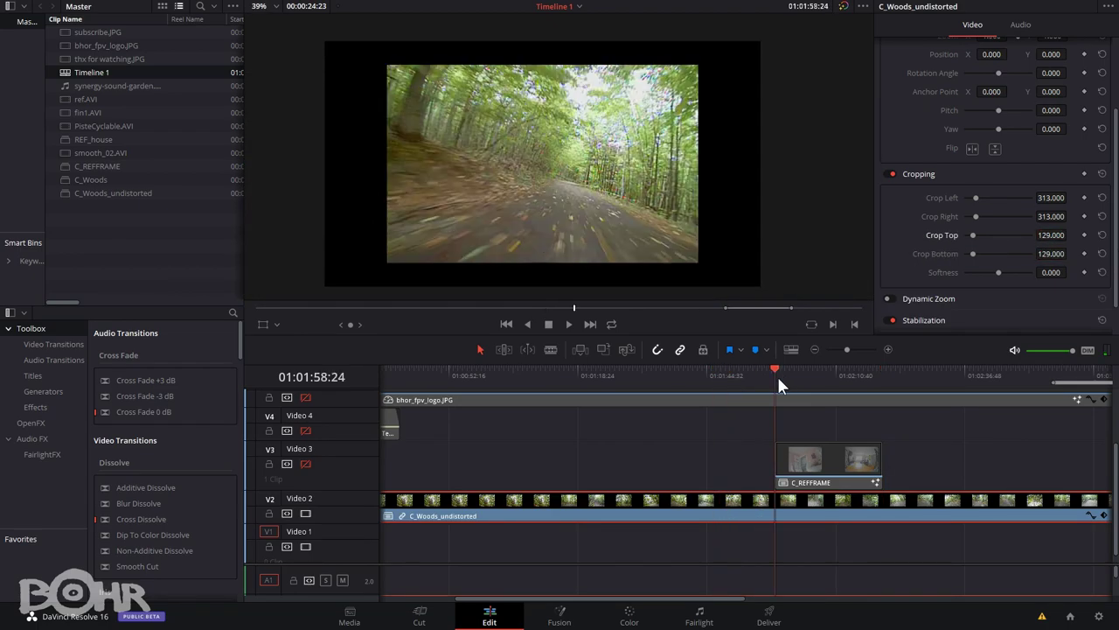
{"action": "left_click", "coordinate": [745, 374]}
{"action": "left_click", "coordinate": [776, 379]}
{"action": "left_click", "coordinate": [809, 374]}
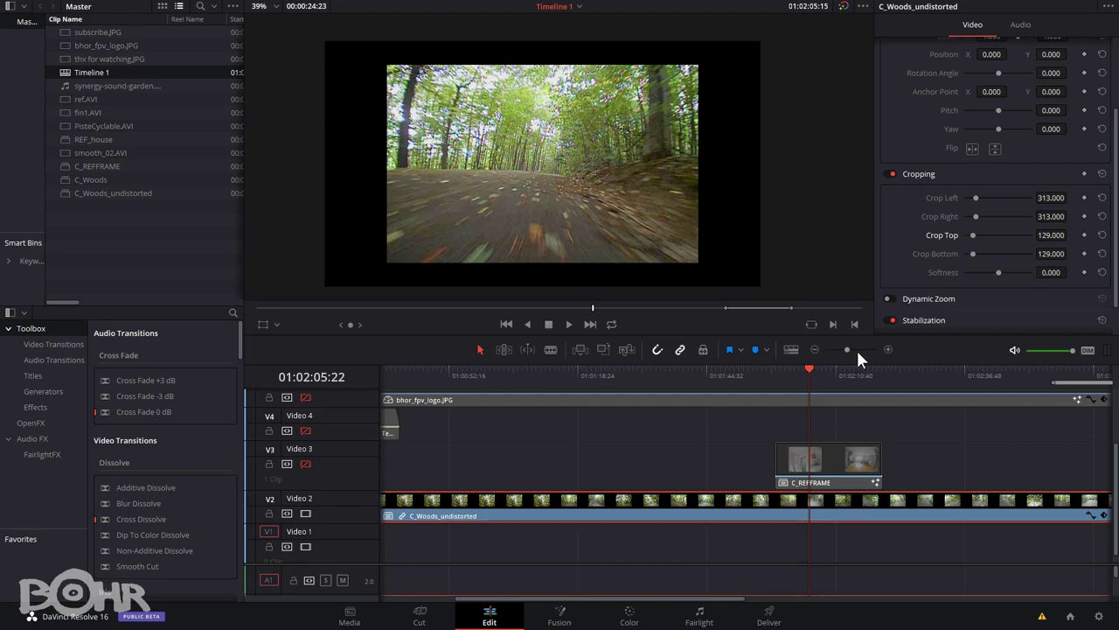
Stretch the clip with separate zoom values, X 1.160 and Y 0.980, and play it back to check
{"action": "scroll", "coordinate": [1012, 167], "scroll_direction": "up", "scroll_amount": 3}
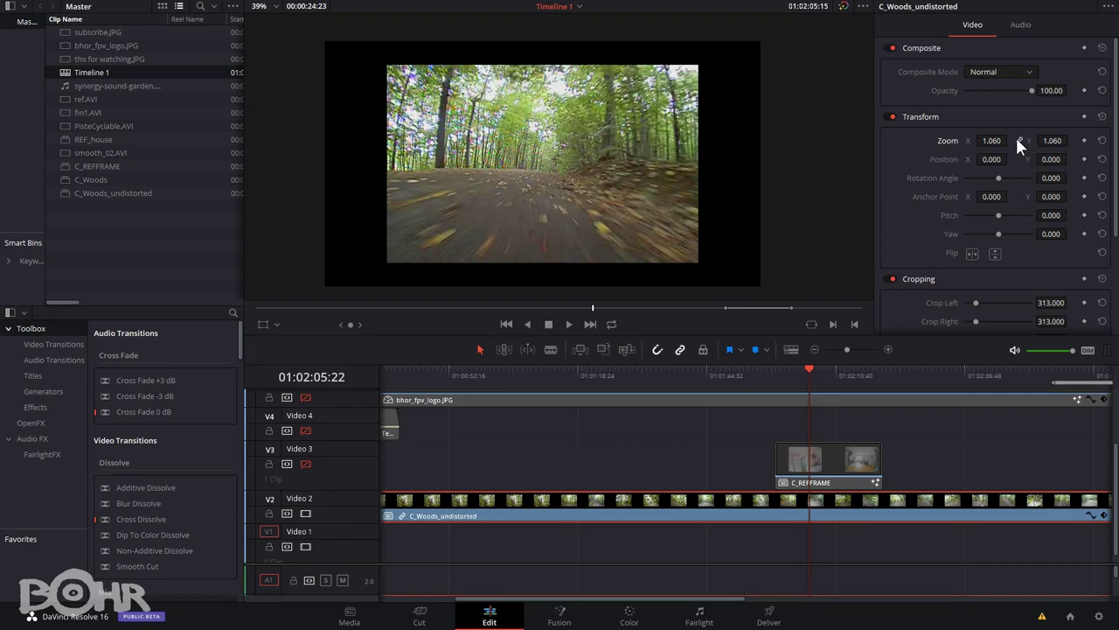
{"action": "mouse_move", "coordinate": [1002, 141]}
{"action": "left_mouse_down"}
{"action": "mouse_move", "coordinate": [988, 141]}
{"action": "mouse_move", "coordinate": [1071, 140]}
{"action": "mouse_move", "coordinate": [997, 141]}
{"action": "left_mouse_up"}
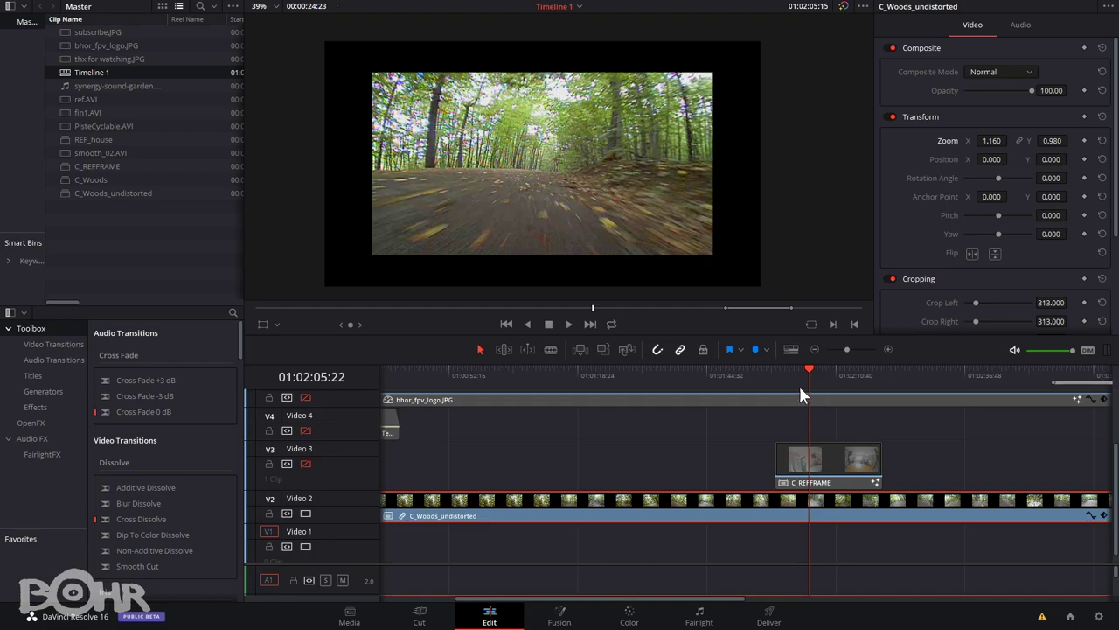
{"action": "left_click_drag", "start_coordinate": [835, 378], "coordinate": [924, 375]}
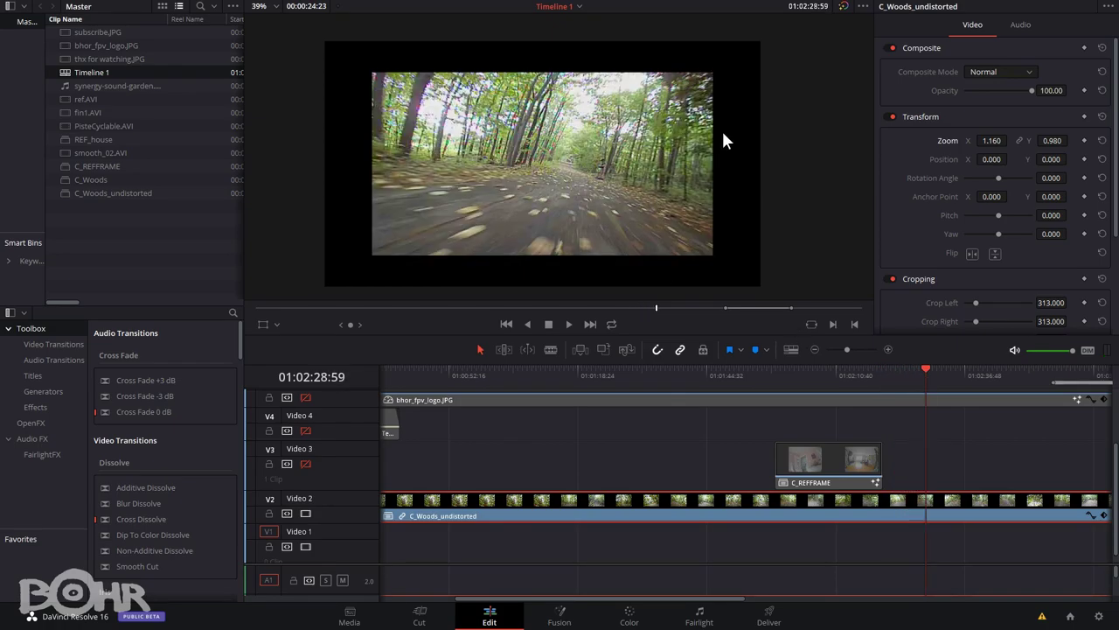
Compare the corrected and original fisheye frames with Bypass Color Grades and Fusion Effects, leaving it enabled
{"action": "left_click", "coordinate": [844, 9]}
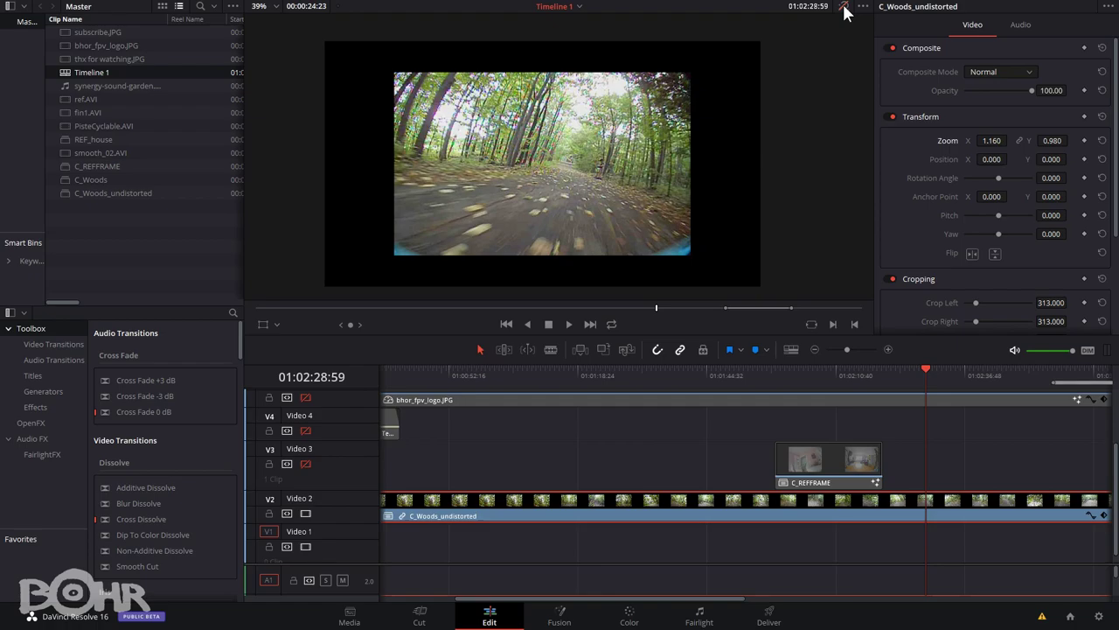
{"action": "left_click", "coordinate": [844, 8]}
{"action": "left_click", "coordinate": [844, 9]}
{"action": "left_click", "coordinate": [844, 9]}
{"action": "left_click", "coordinate": [844, 9]}
{"action": "left_click", "coordinate": [844, 9]}
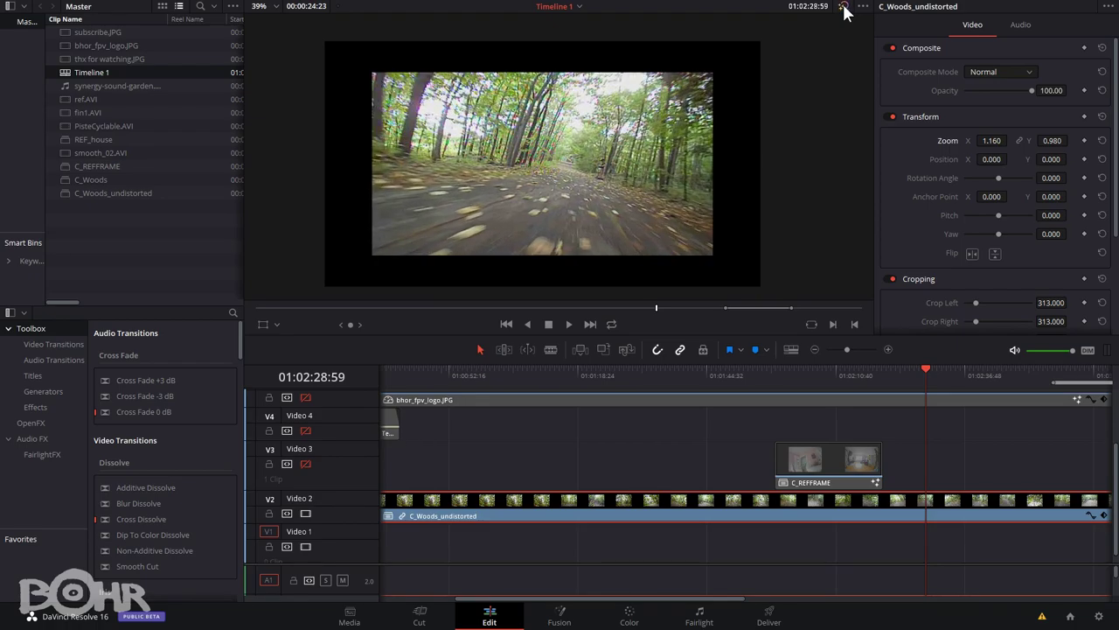
{"action": "left_click", "coordinate": [844, 9]}
{"action": "left_click", "coordinate": [843, 8]}
{"action": "left_click", "coordinate": [843, 9]}
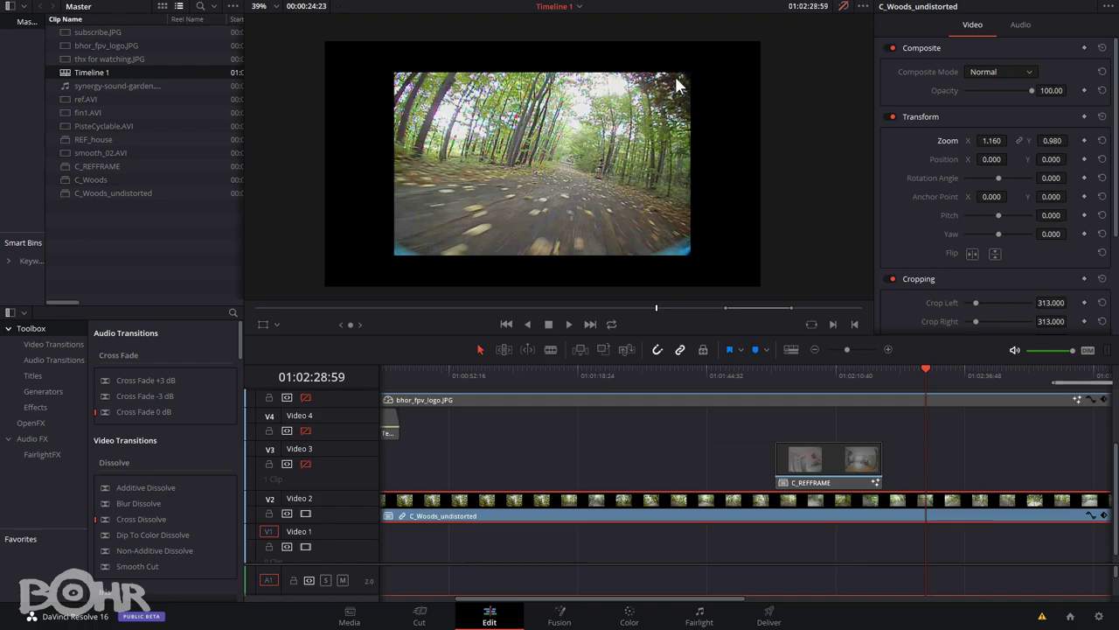
{"action": "left_click", "coordinate": [843, 8]}
{"action": "left_click", "coordinate": [843, 8]}
{"action": "left_click", "coordinate": [844, 8]}
{"action": "left_click", "coordinate": [843, 8]}
{"action": "left_click", "coordinate": [844, 8]}
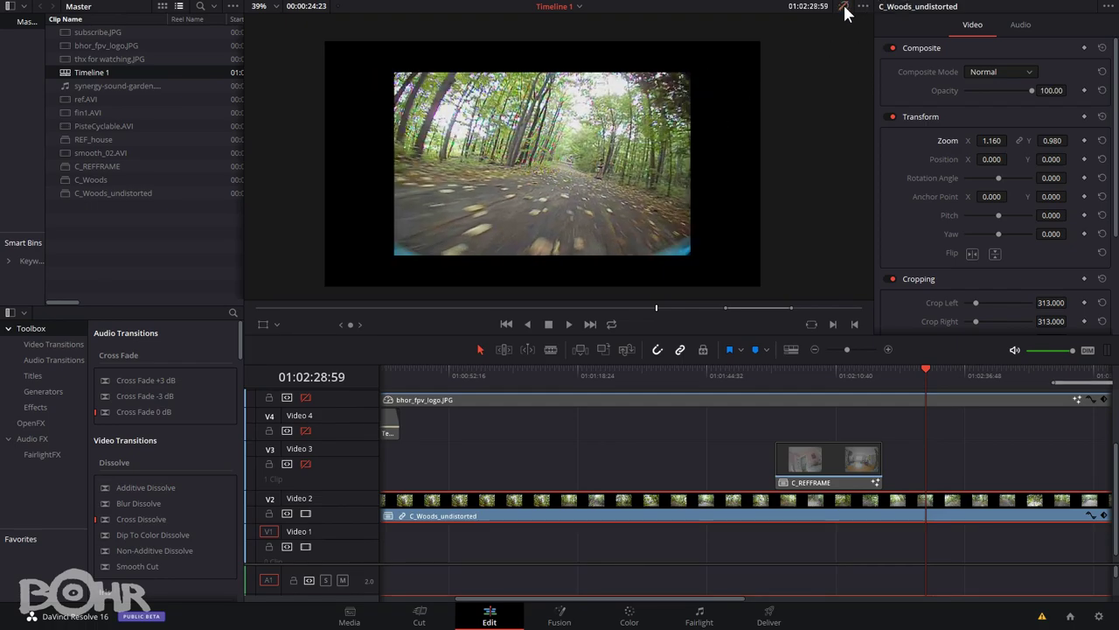
Move the playhead to about 01:02:32 in the corrected woods clip
{"action": "left_click", "coordinate": [940, 382]}
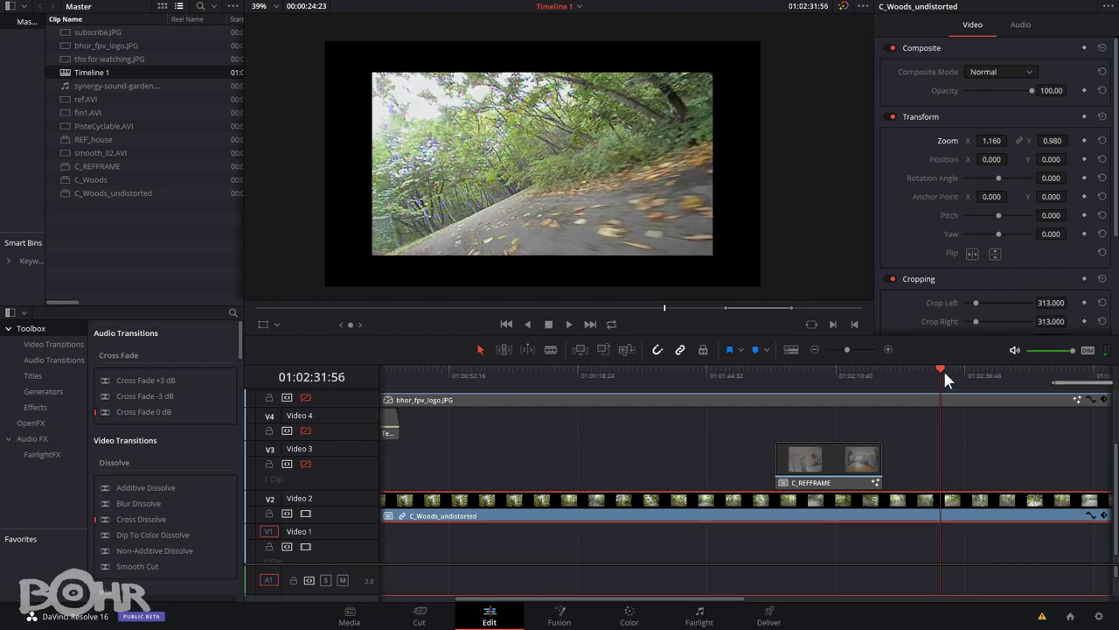